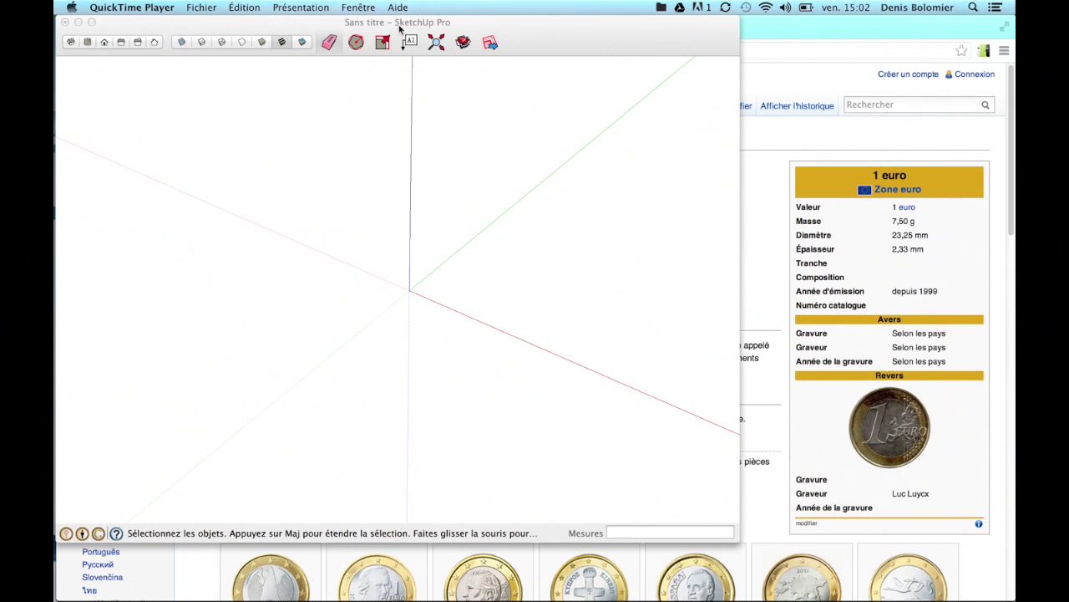
# Step: Draw a 48-sided circle centred on the origin with a radius of 23.25 m
pyautogui.click(356, 42)
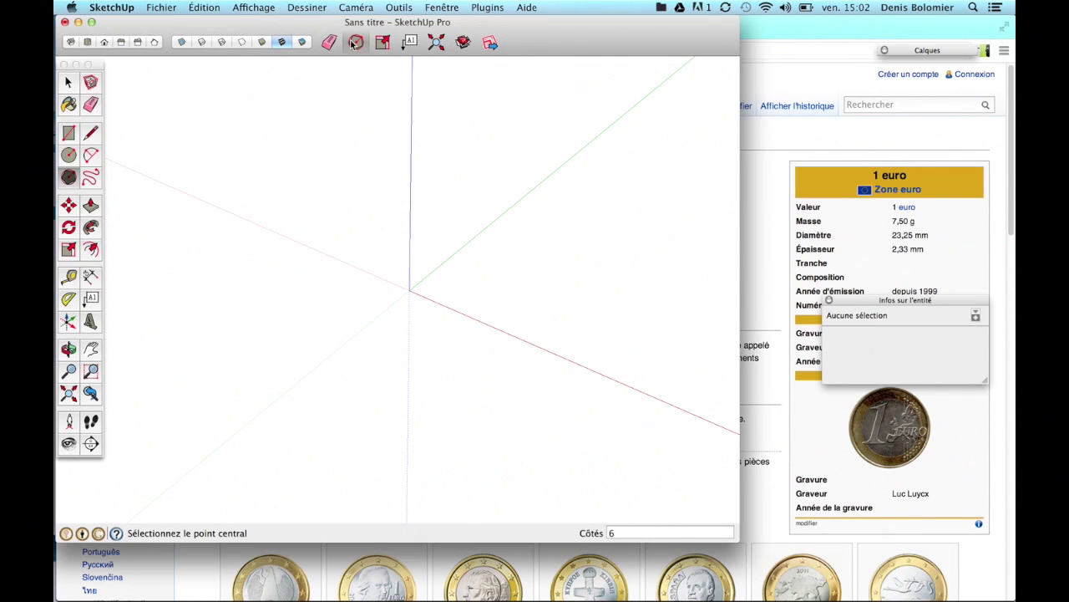
pyautogui.click(68, 155)
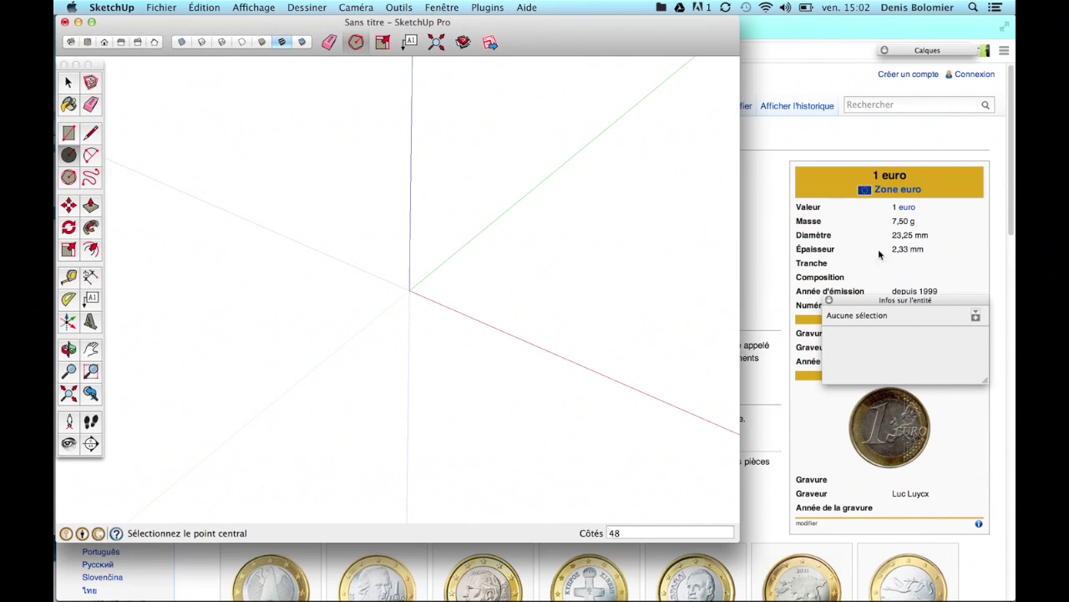
pyautogui.click(807, 23)
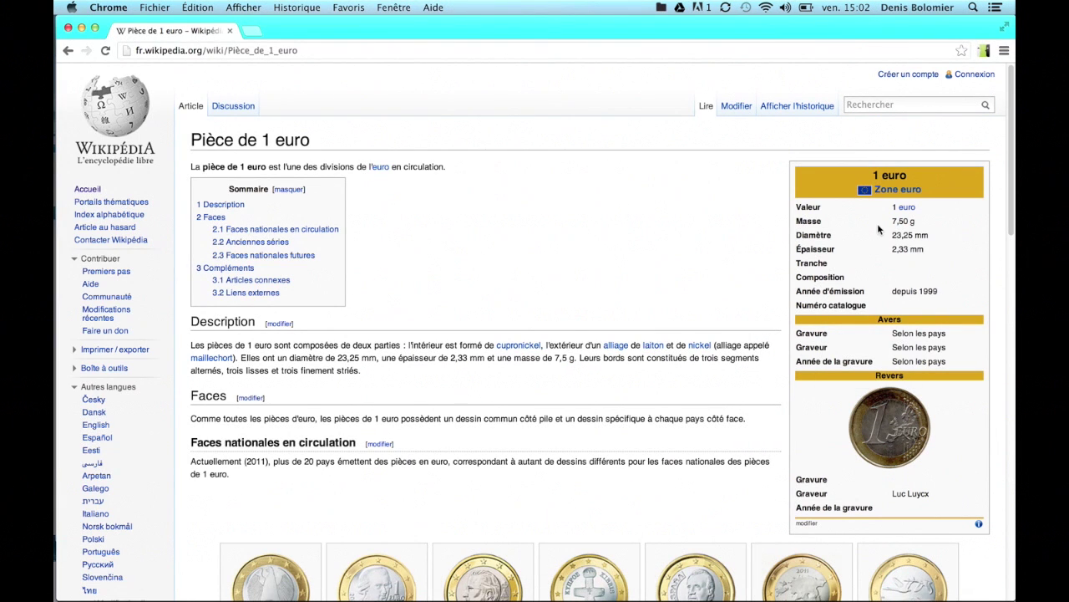
pyautogui.press('super+Tab')
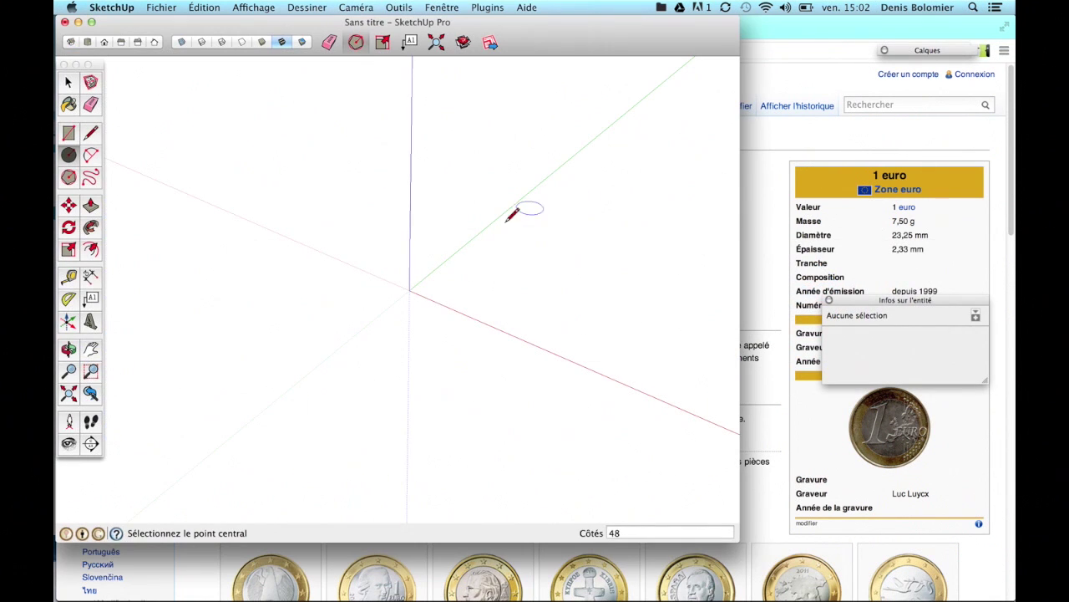
pyautogui.click(409, 290)
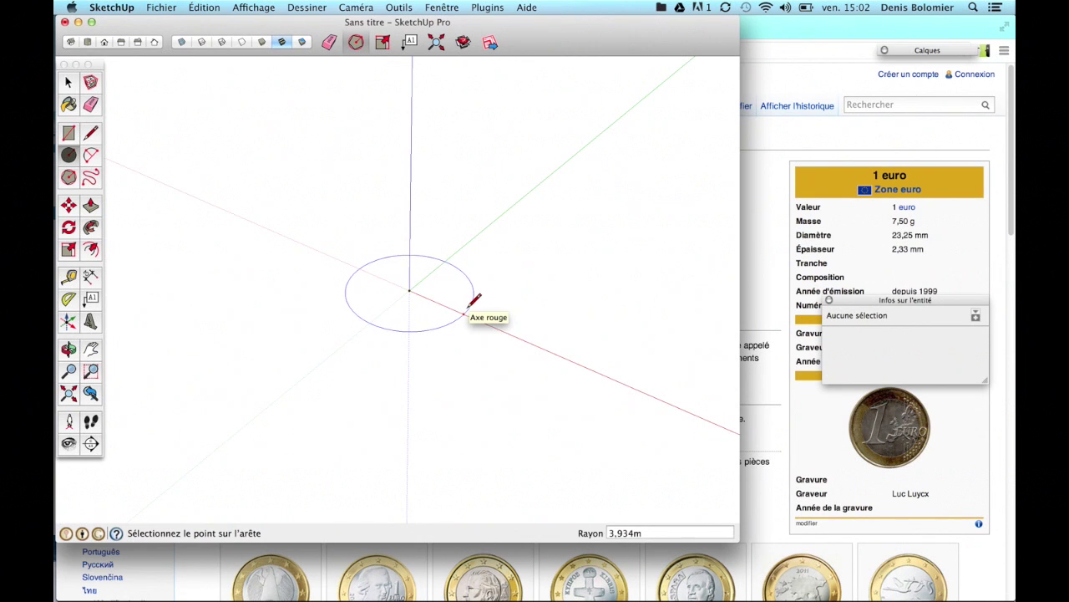
pyautogui.write('48S')
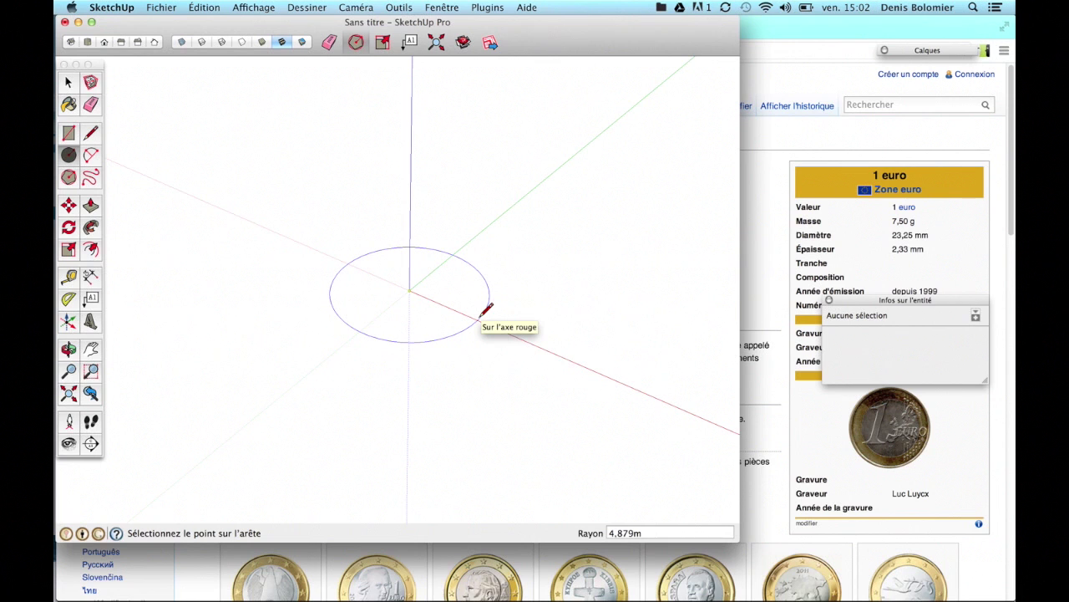
pyautogui.write('23,25')
pyautogui.press('Return')
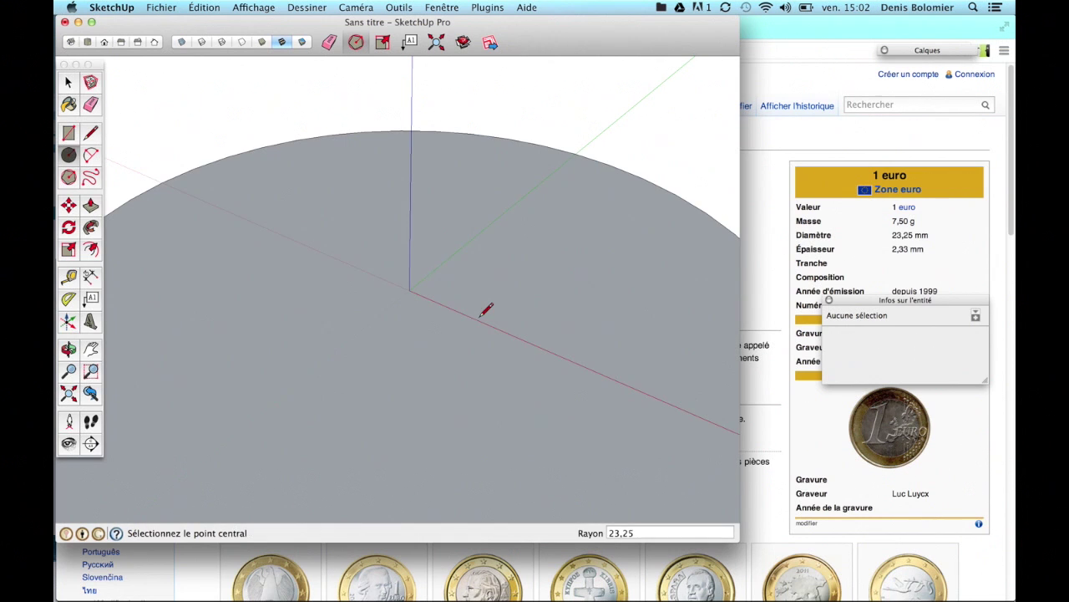
pyautogui.press('space')
pyautogui.doubleClick(479, 321)
pyautogui.scroll(-1, 478, 325)
pyautogui.scroll(-2, 478, 325)
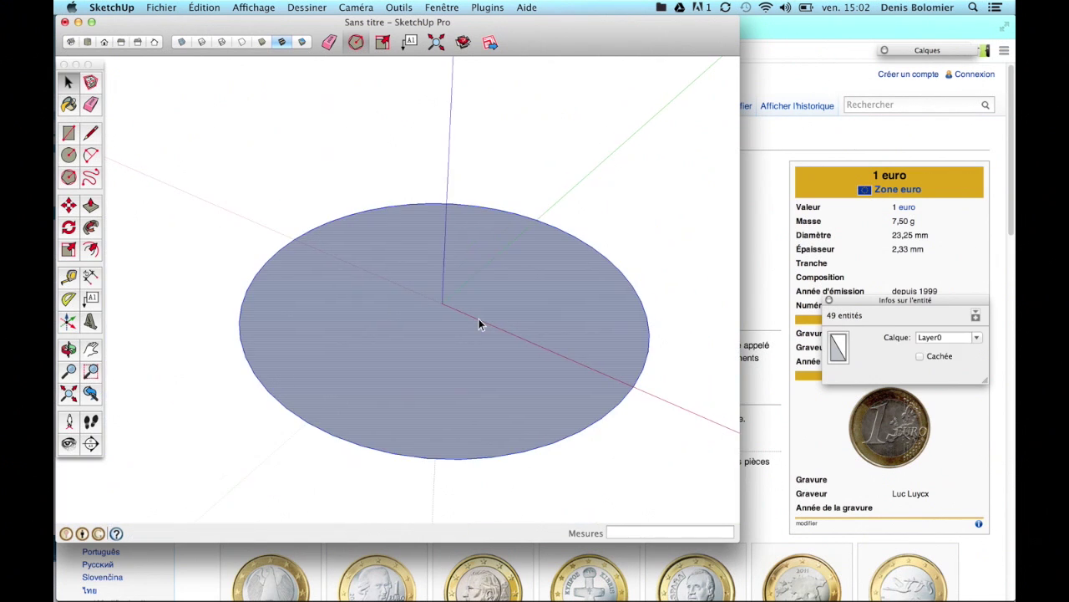
pyautogui.press('s')
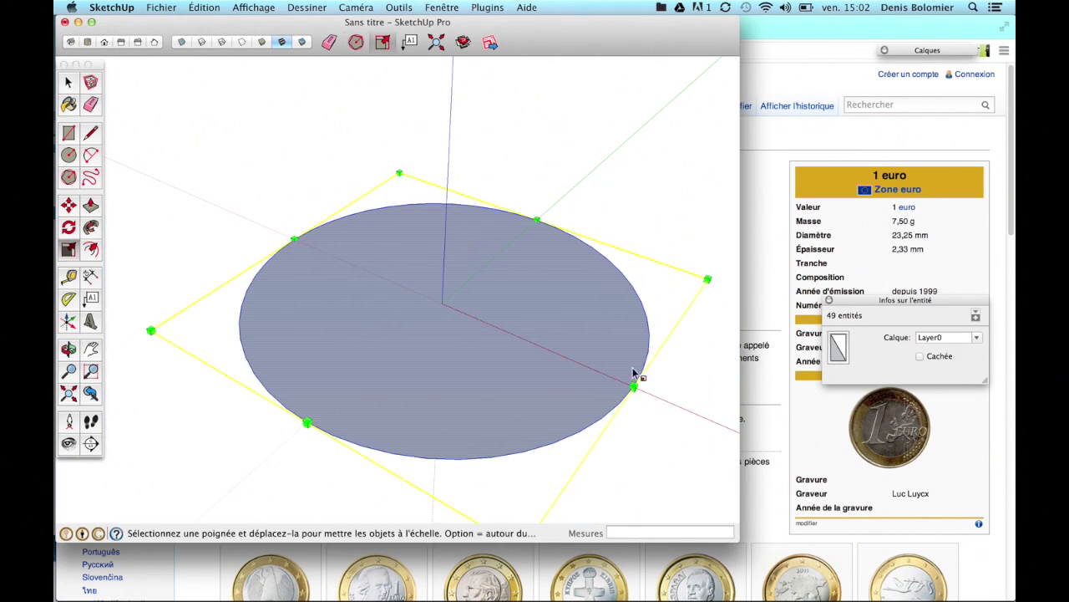
pyautogui.click(707, 280)
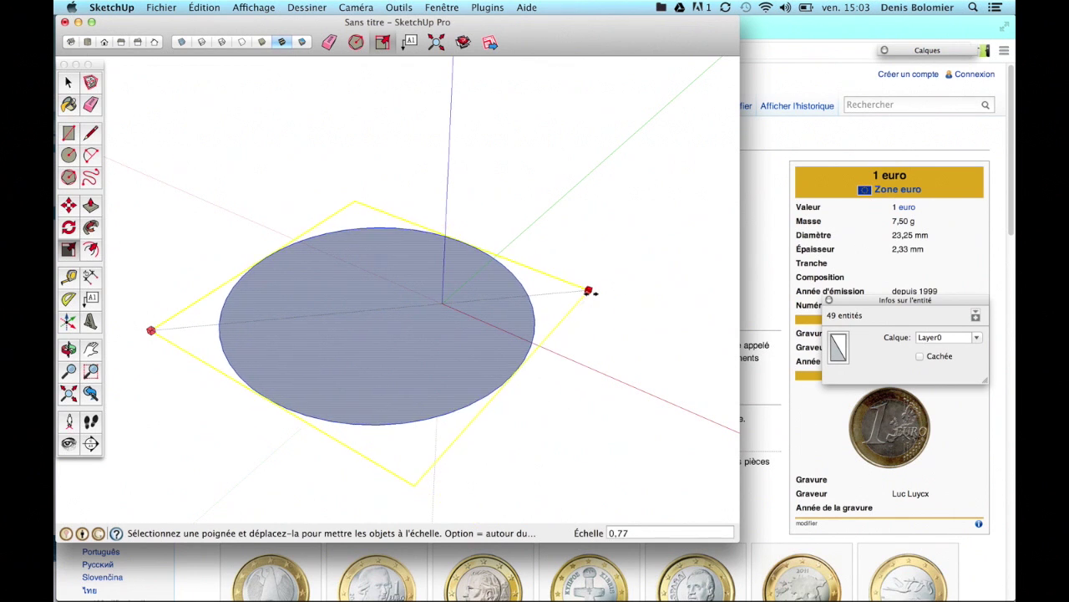
pyautogui.press('alt')
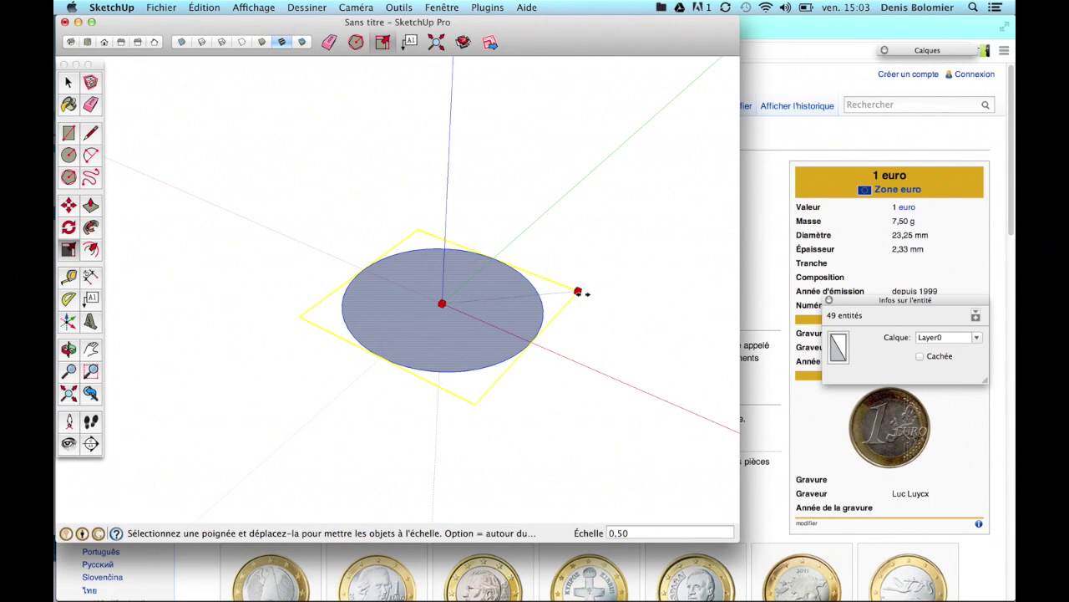
pyautogui.press('alt')
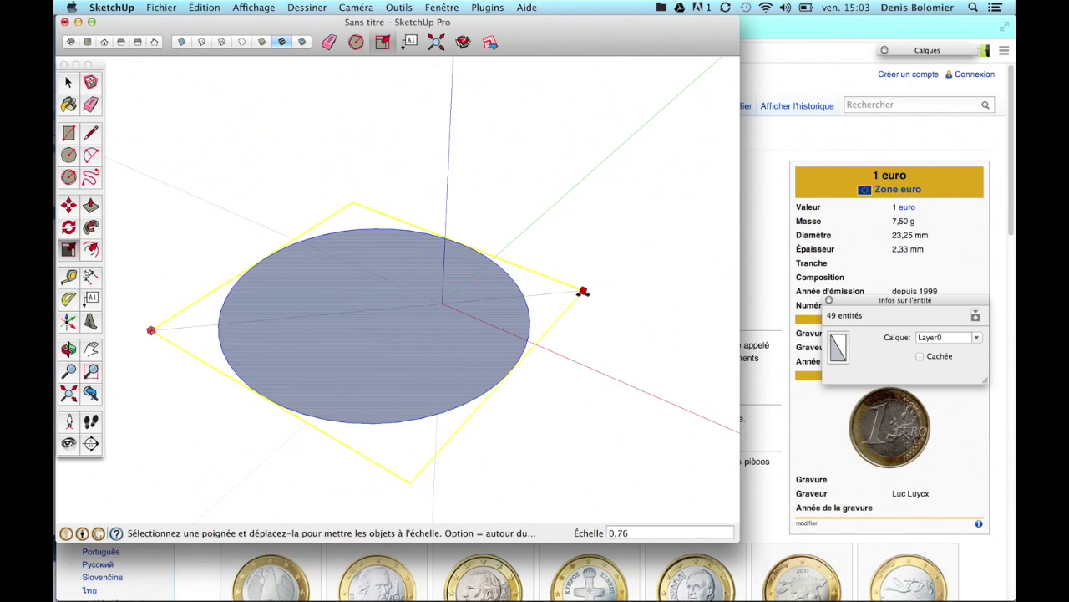
pyautogui.press('shift')
pyautogui.write('2')
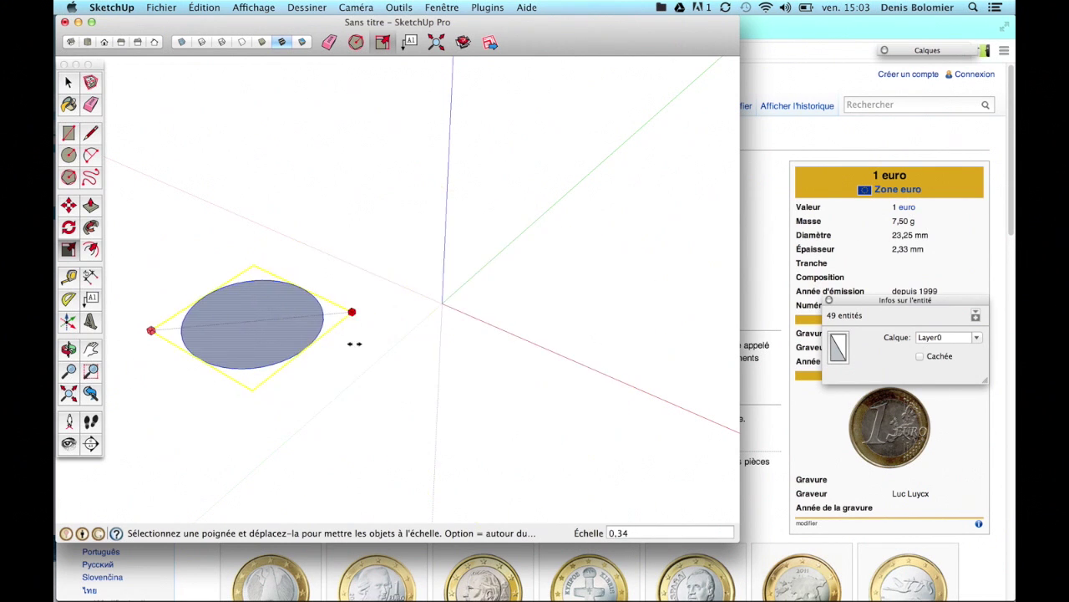
pyautogui.press('space')
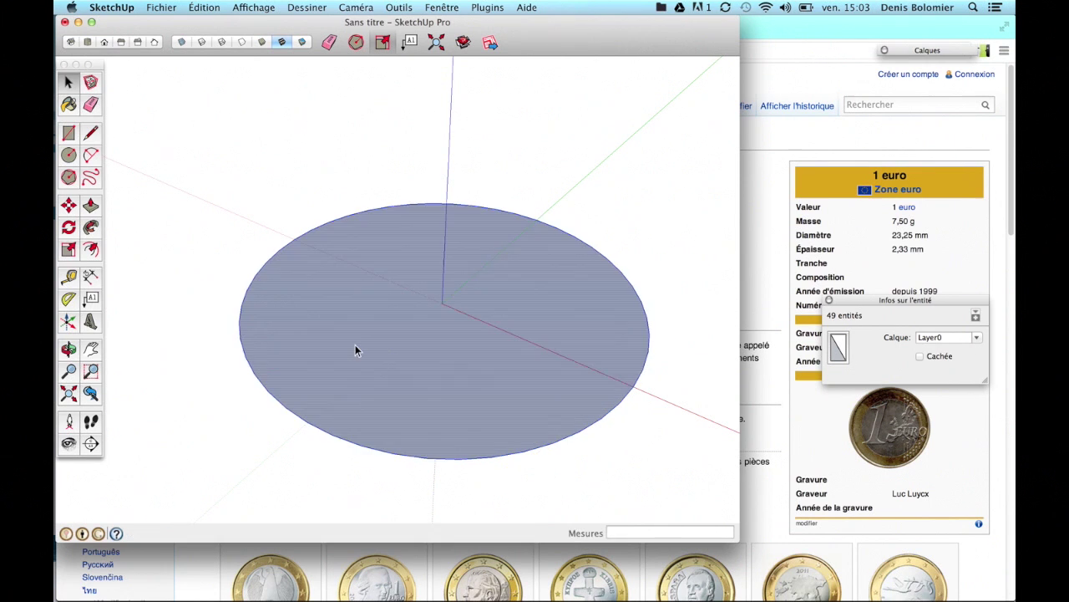
# Step: Push/Pull the circular face upward by 2.33 m to give the coin its thickness
pyautogui.click(472, 351)
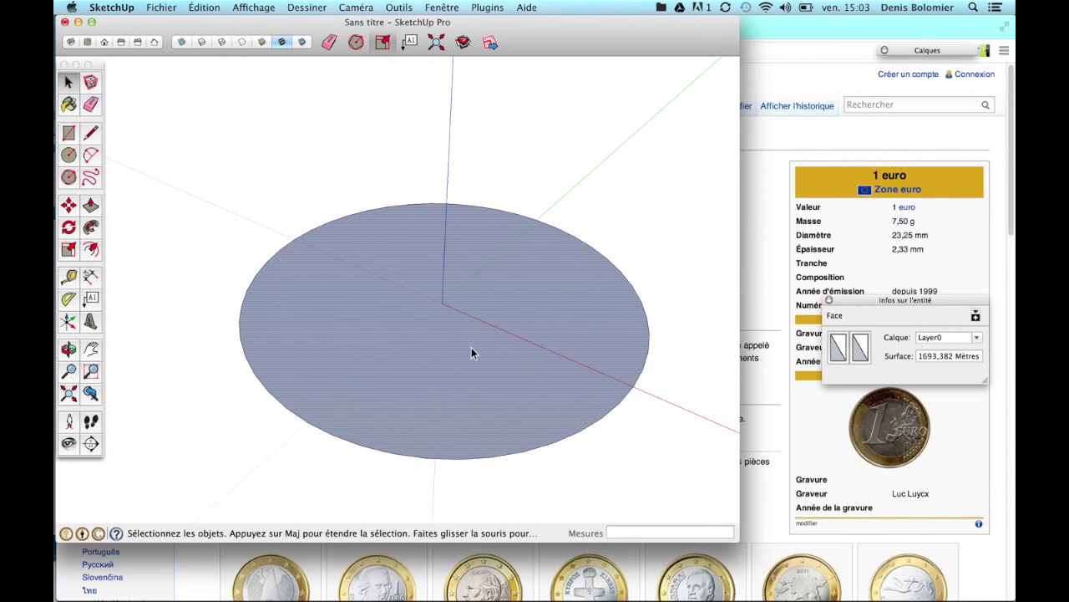
pyautogui.press('p')
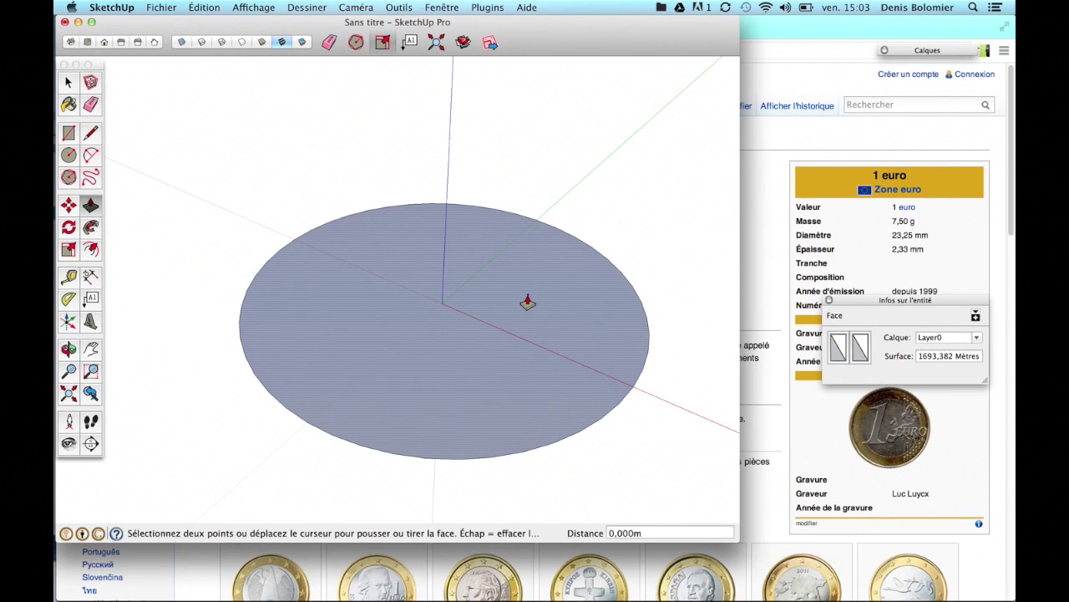
pyautogui.click(527, 301)
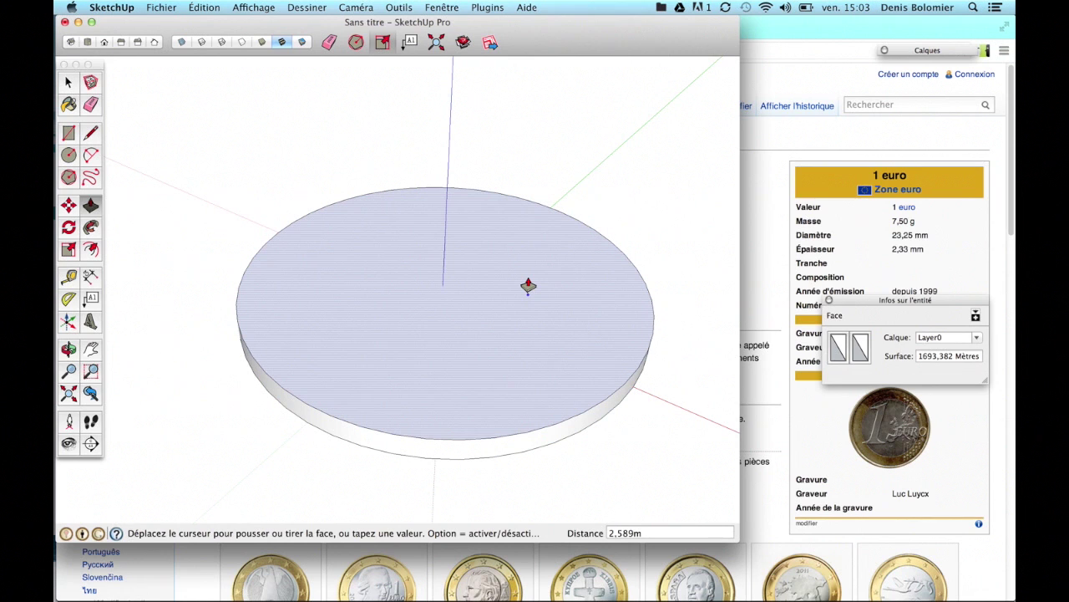
pyautogui.write('2,33')
pyautogui.press('Return')
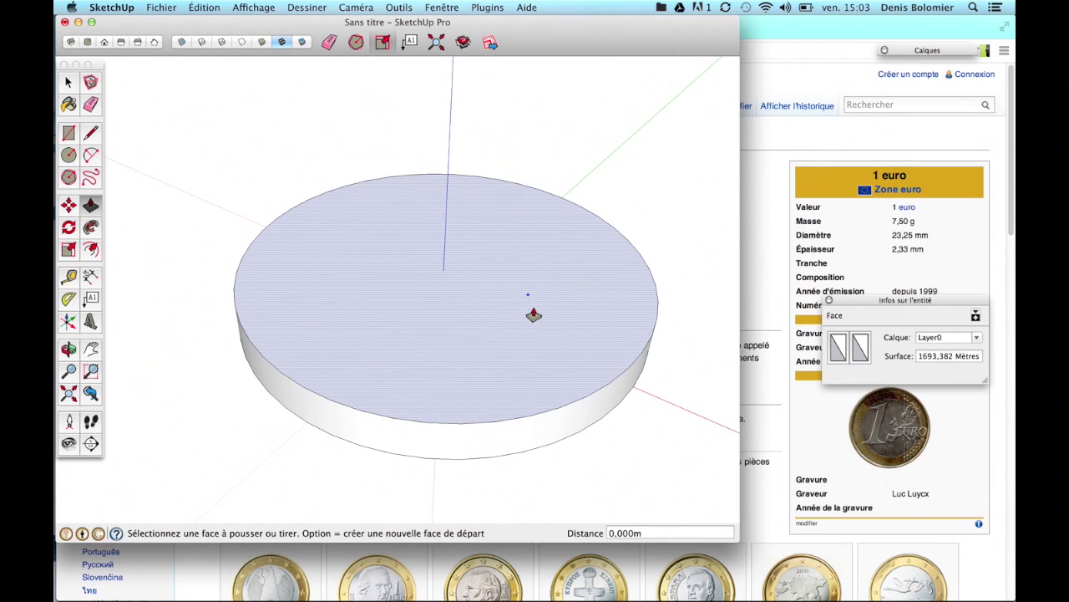
pyautogui.press('space')
pyautogui.moveTo(577, 337); pyautogui.dragTo(550, 281, button='middle')
pyautogui.scroll(-4, 549, 281)
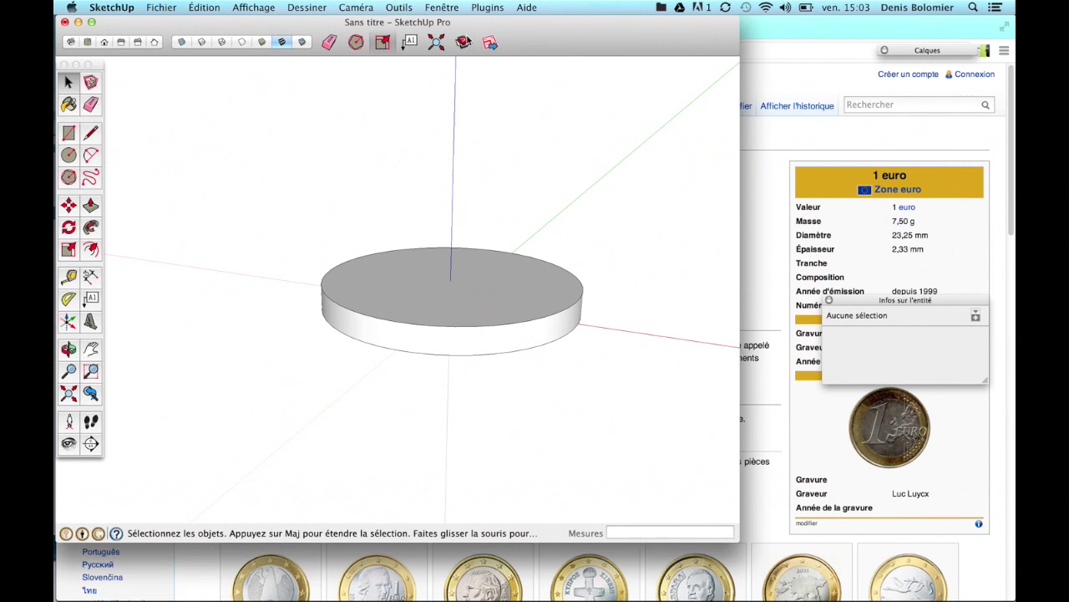
# Step: Search the Extension Warehouse for "stl" and open the SketchUp STL extension page
pyautogui.click(464, 43)
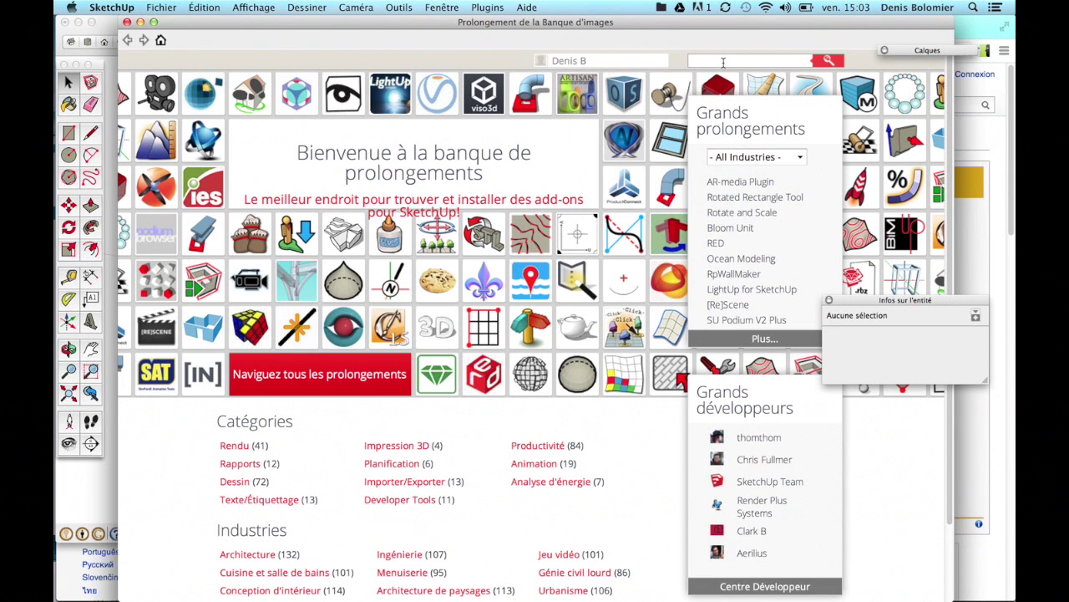
pyautogui.write('stl')
pyautogui.click(821, 64)
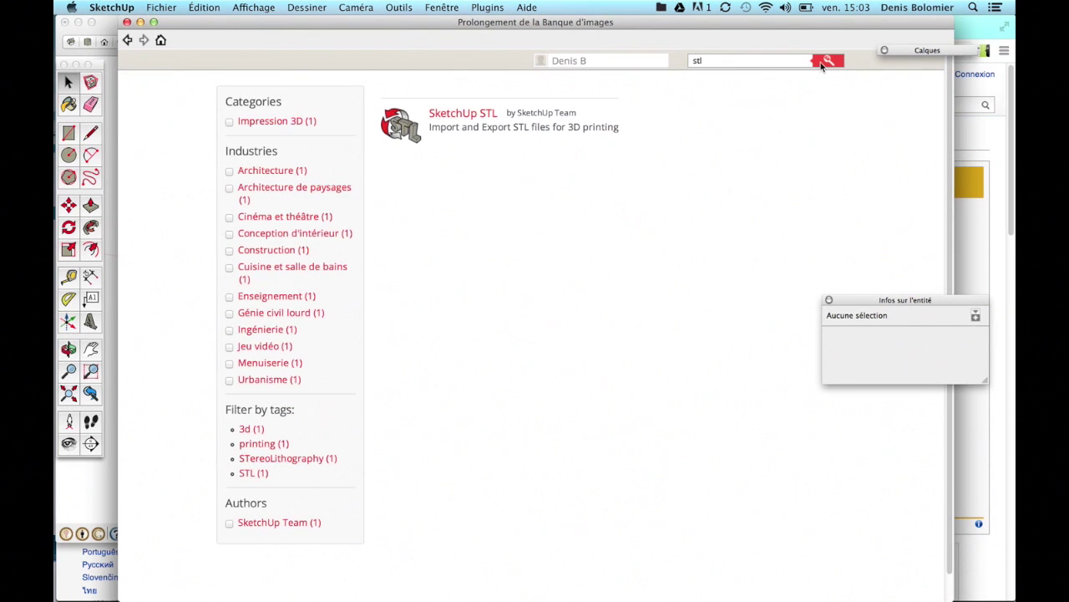
pyautogui.click(488, 120)
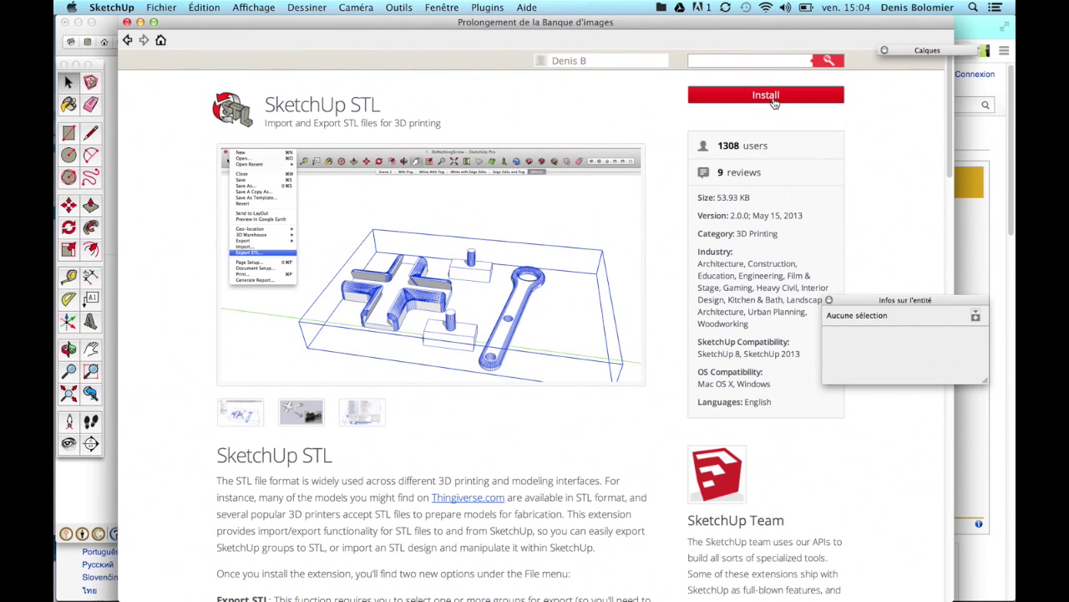
# Step: Request the SketchUp STL installation, accept the Terms & Conditions of Use, and close the warehouse window
pyautogui.click(774, 98)
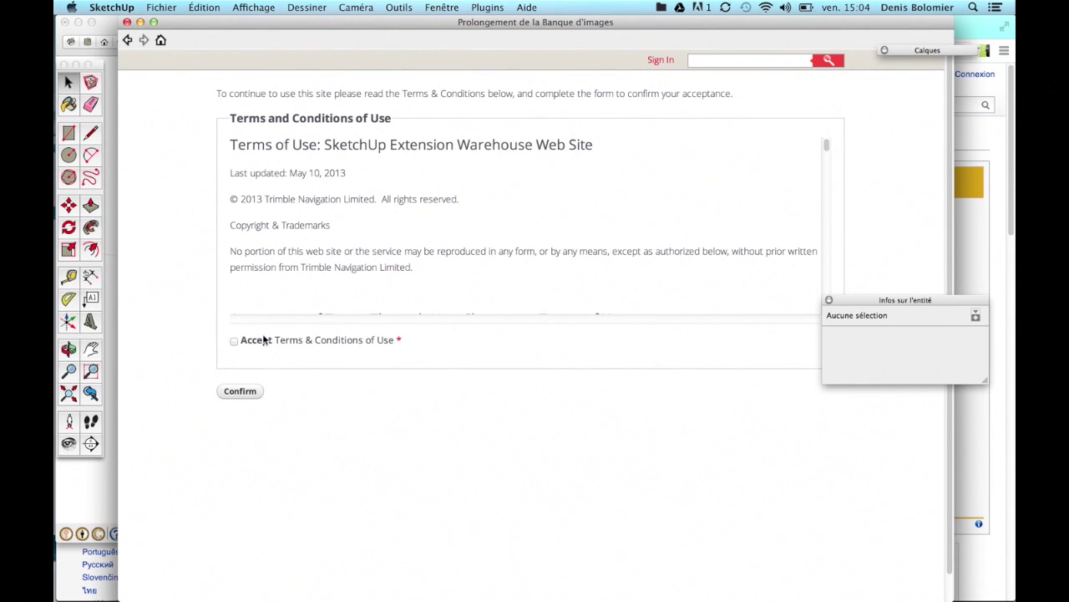
pyautogui.click(234, 341)
pyautogui.click(243, 389)
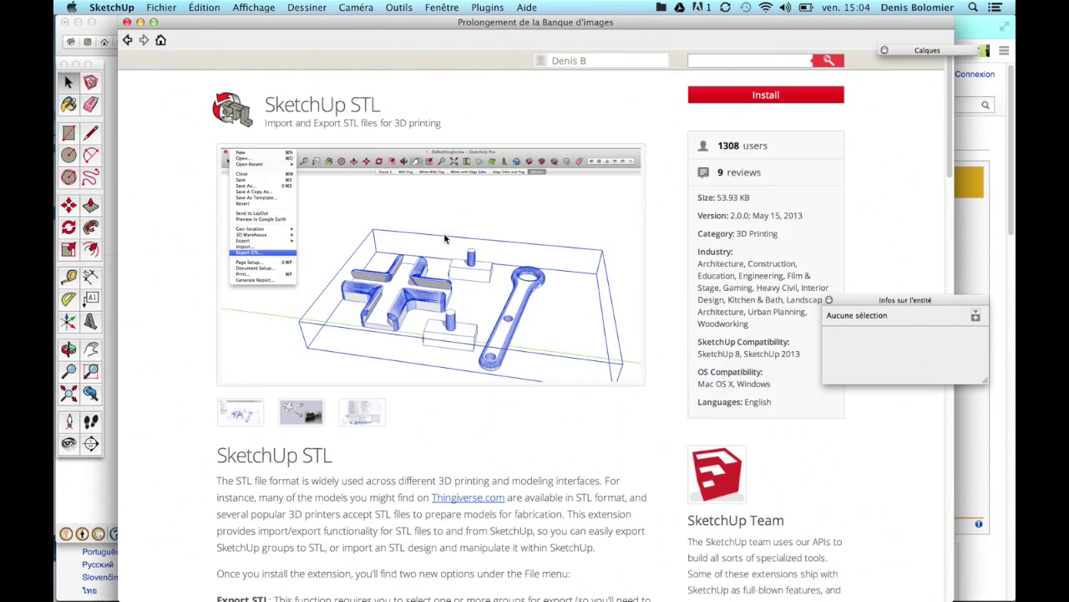
pyautogui.click(127, 23)
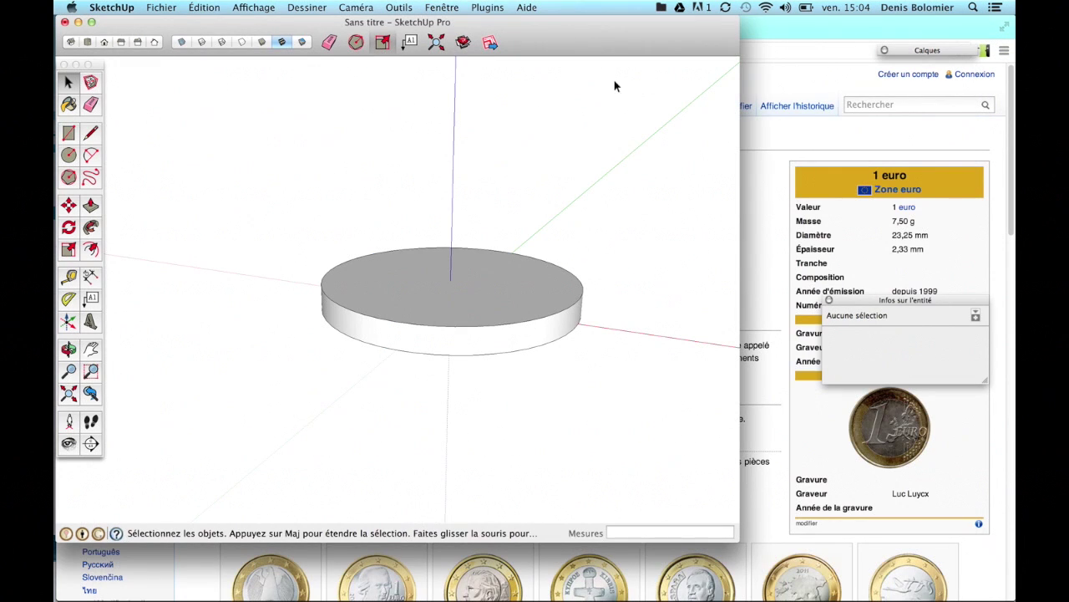
pyautogui.click(153, 8)
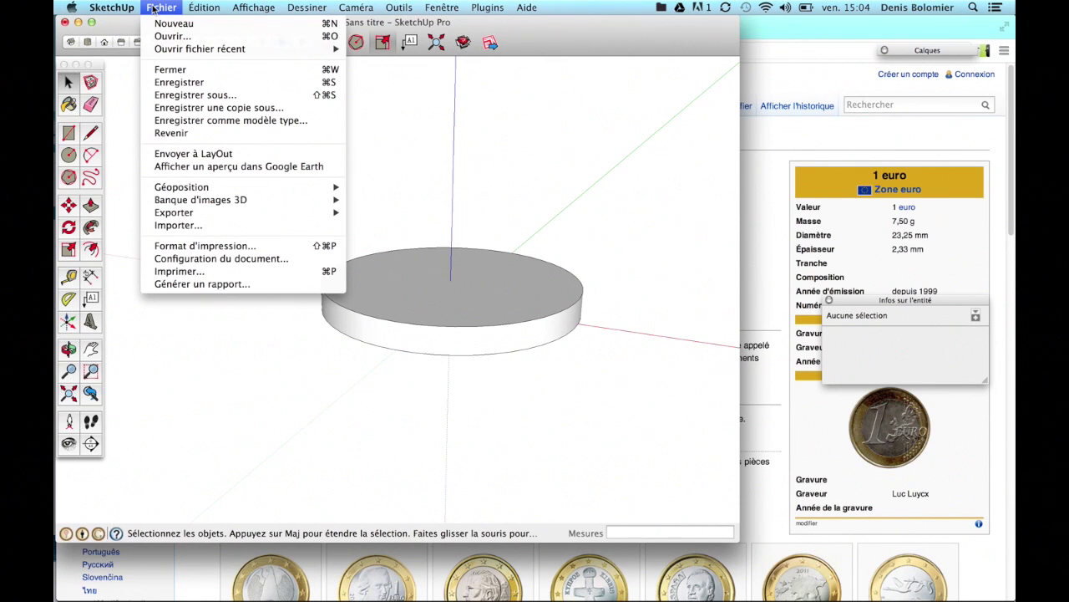
pyautogui.click(154, 9)
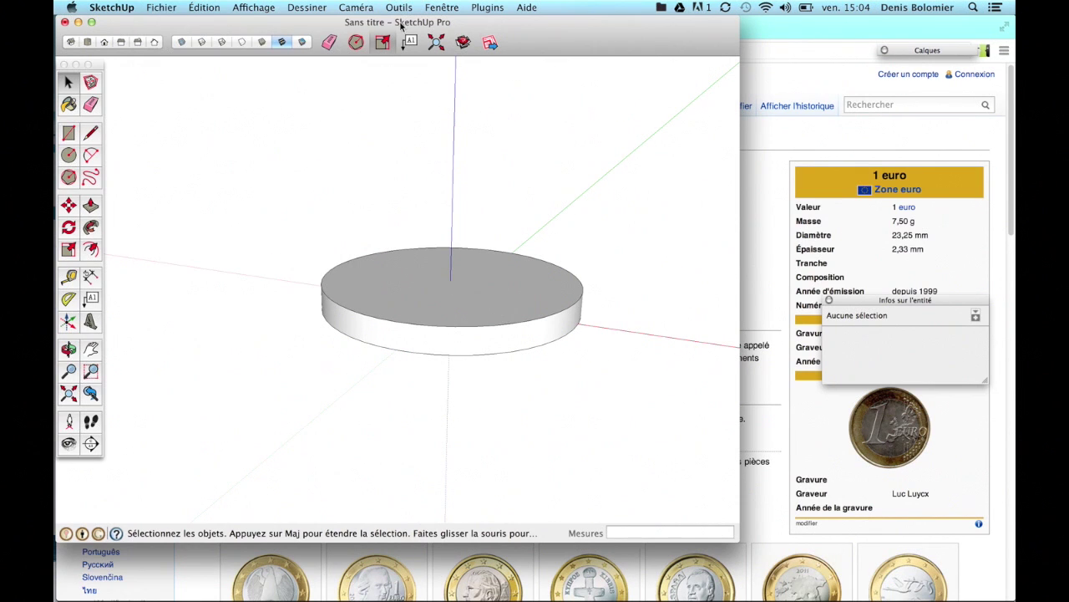
# Step: Reopen the Extension Warehouse, install the SketchUp STL extension with file system access allowed, and close the warehouse
pyautogui.click(464, 43)
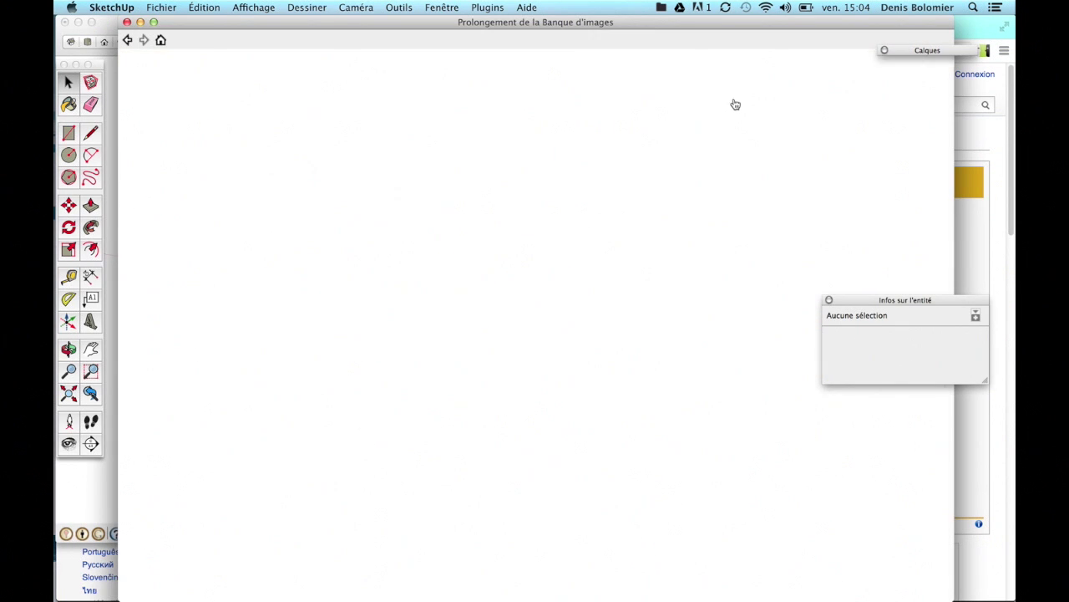
pyautogui.click(753, 104)
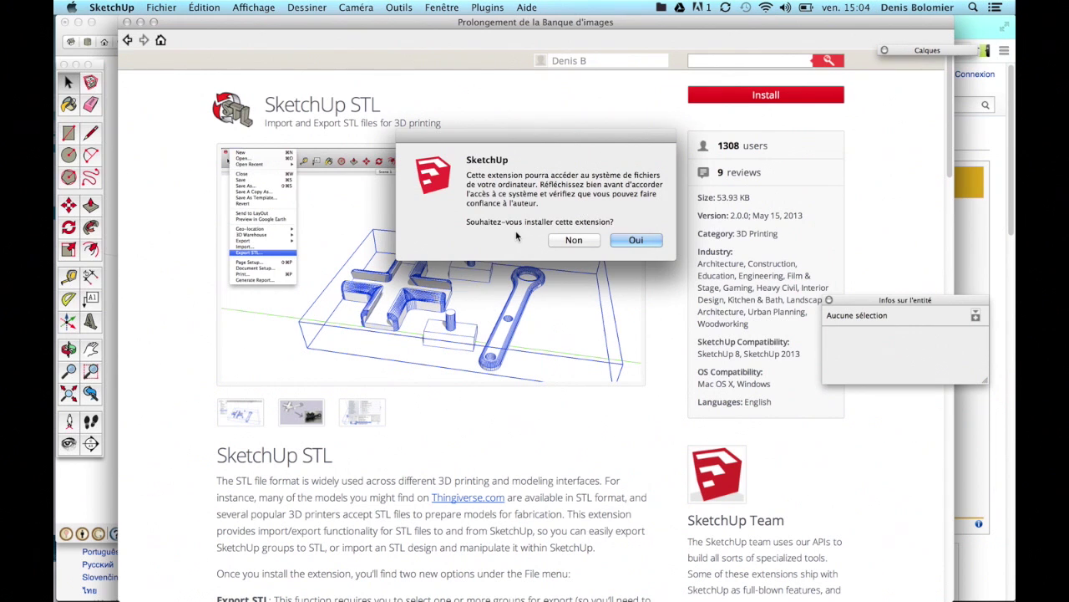
pyautogui.click(652, 240)
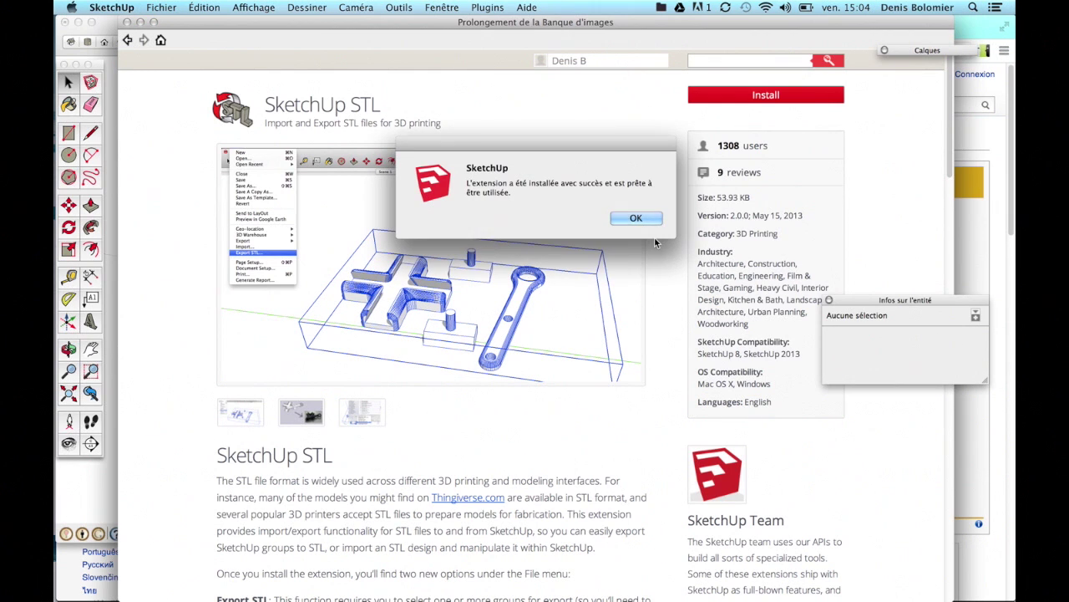
pyautogui.click(636, 217)
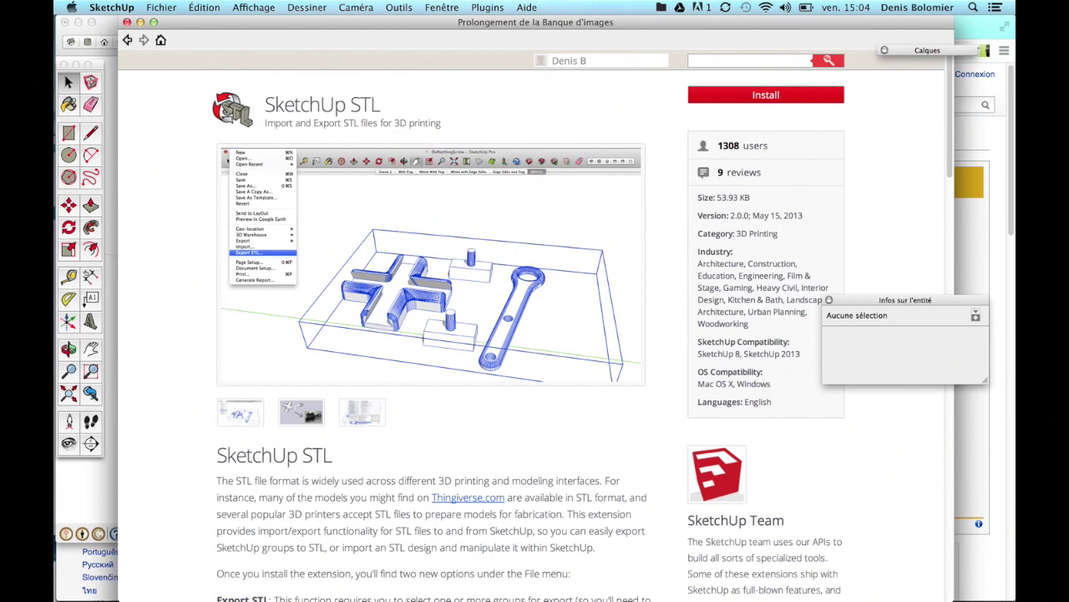
pyautogui.click(126, 22)
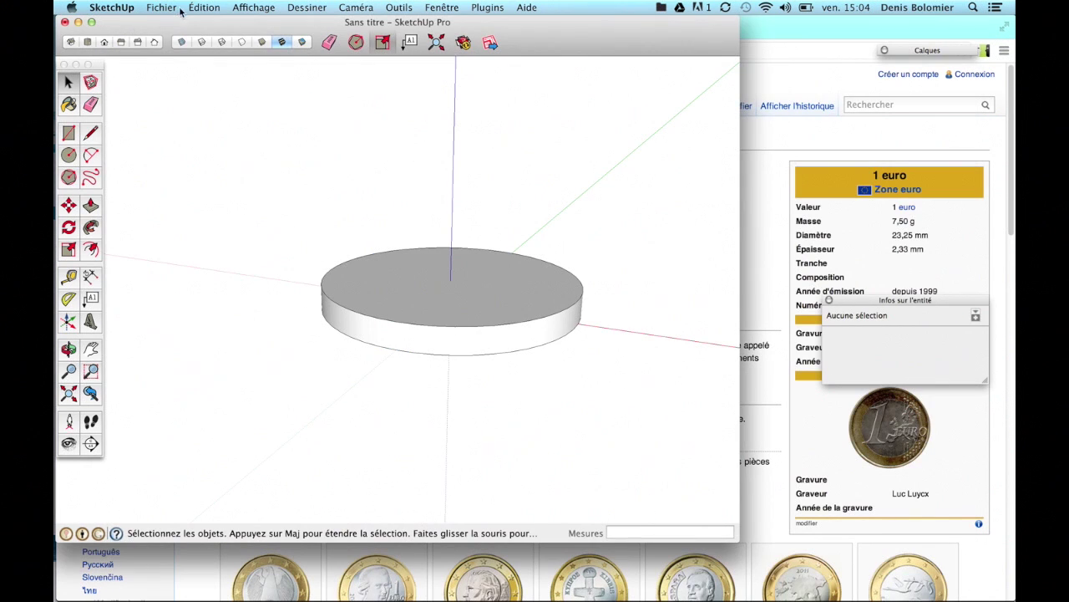
# Step: Start the STL export of the entire model with Millimeters as the export unit and ASCII as the file format
pyautogui.click(167, 8)
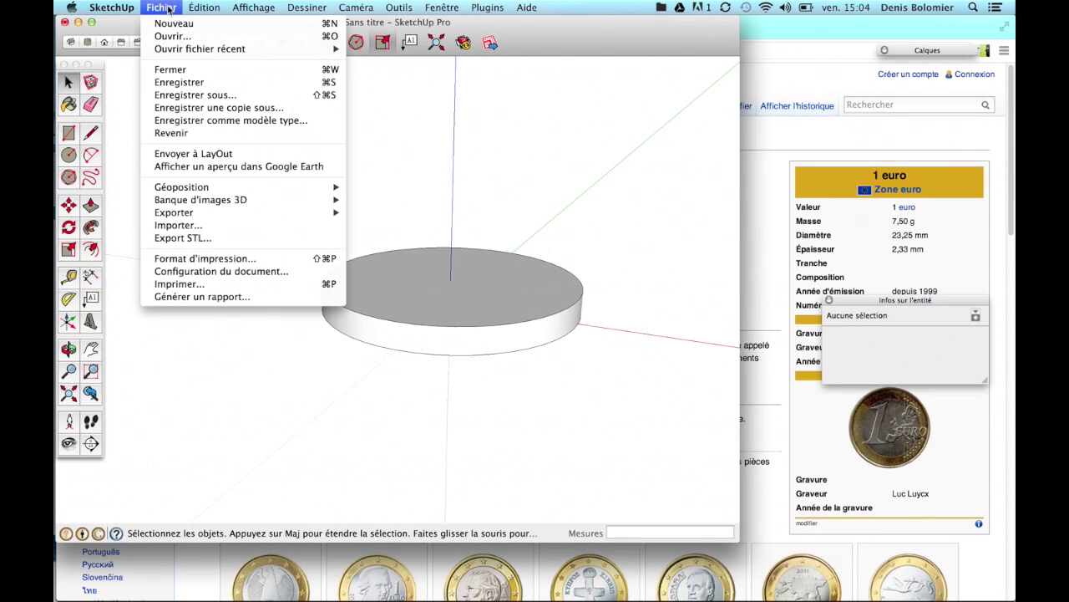
pyautogui.click(238, 240)
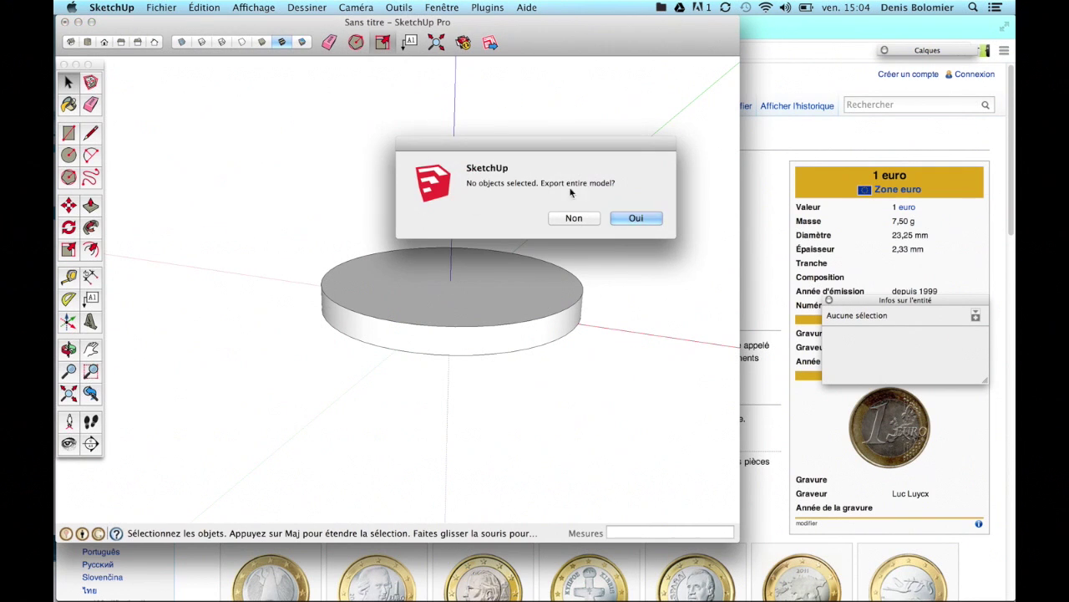
pyautogui.click(636, 218)
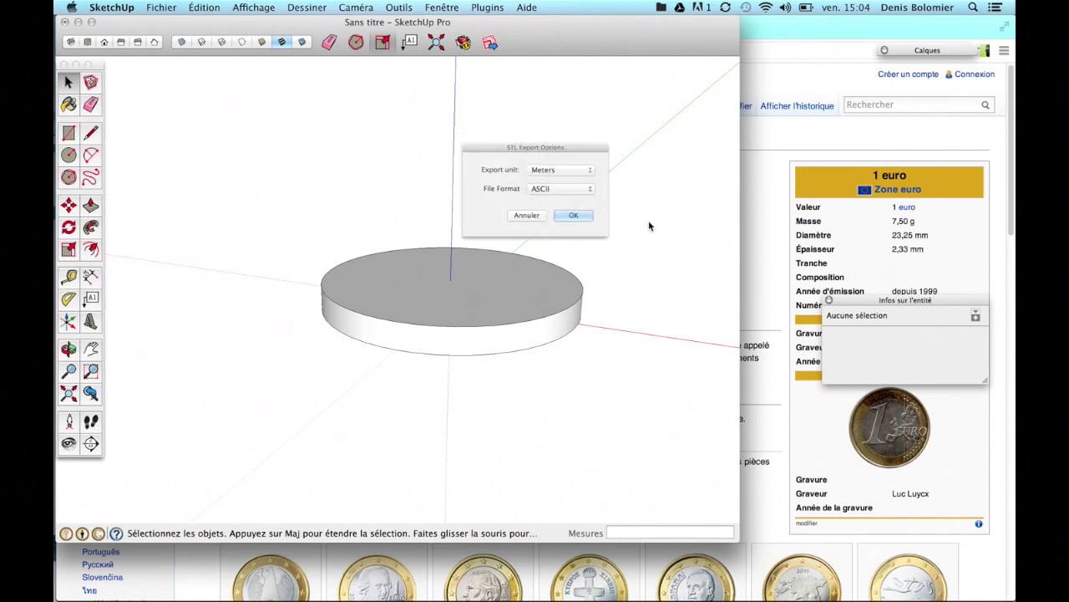
pyautogui.click(554, 166)
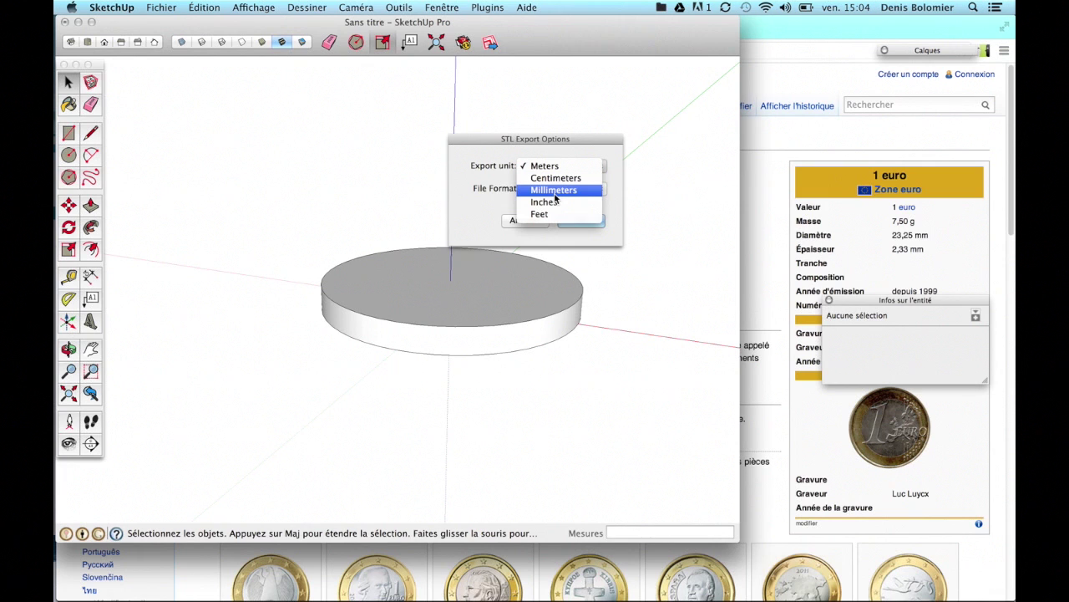
pyautogui.click(554, 192)
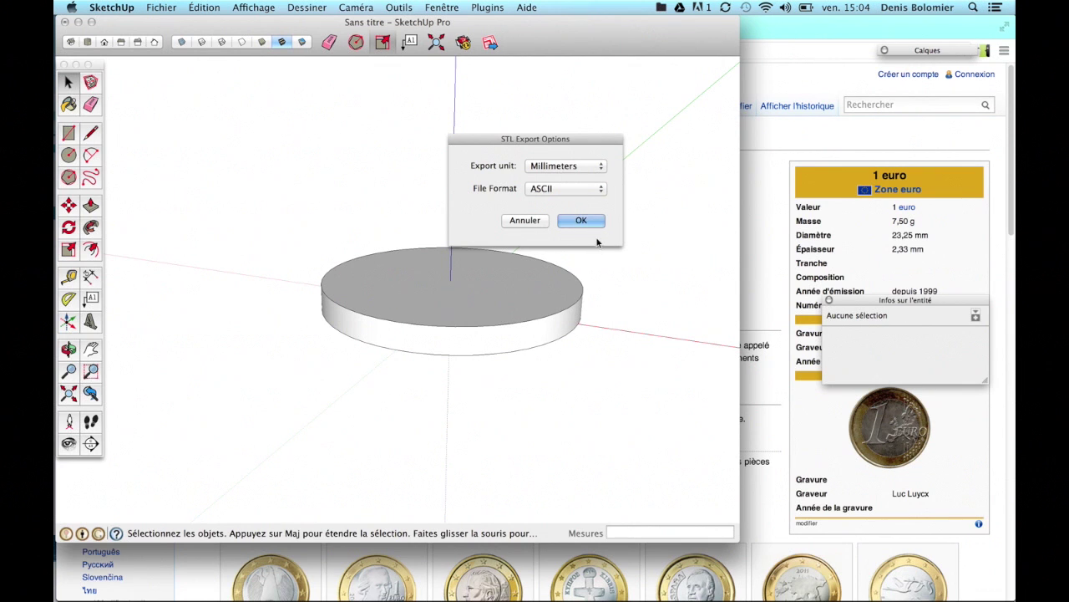
pyautogui.click(587, 193)
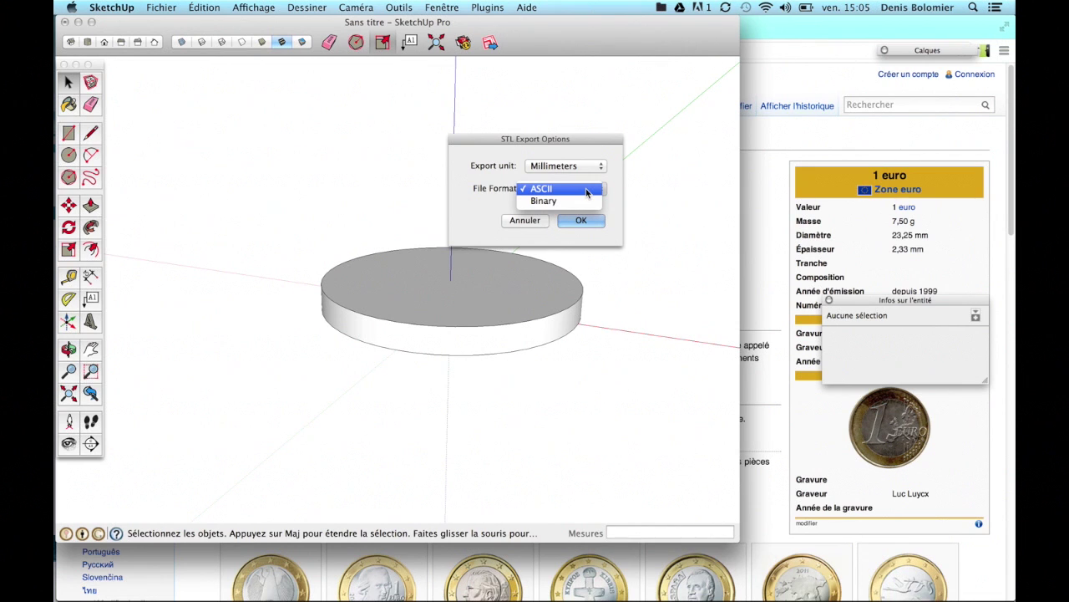
pyautogui.click(588, 190)
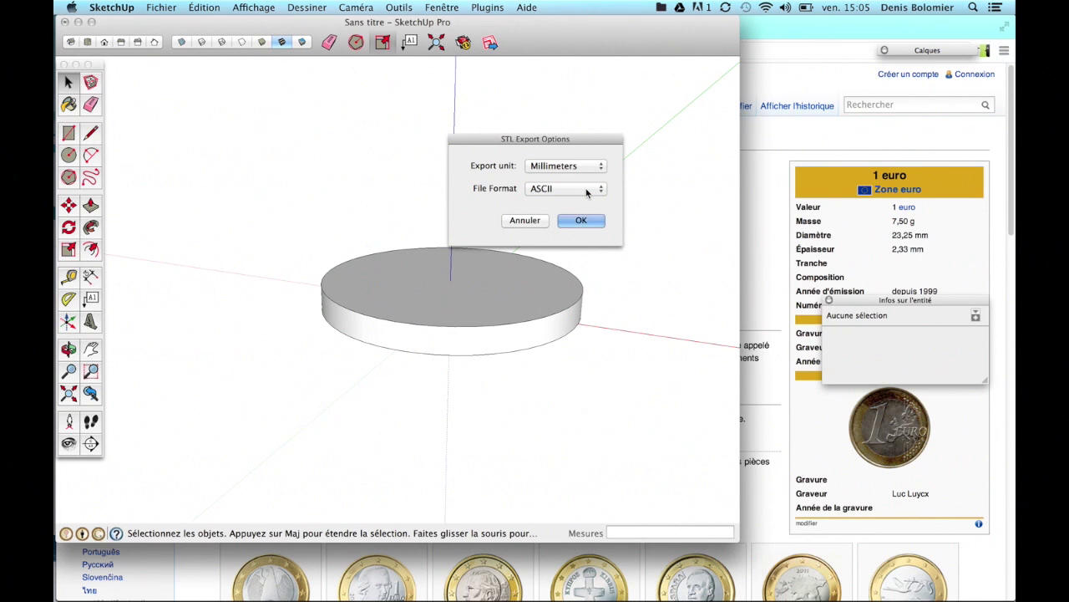
pyautogui.click(587, 190)
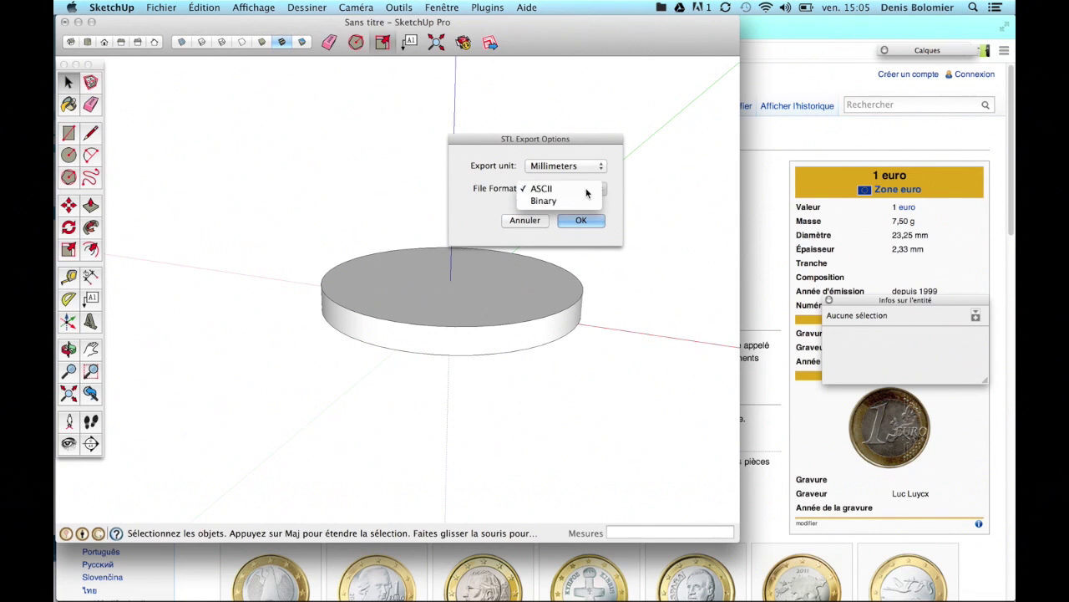
pyautogui.click(587, 191)
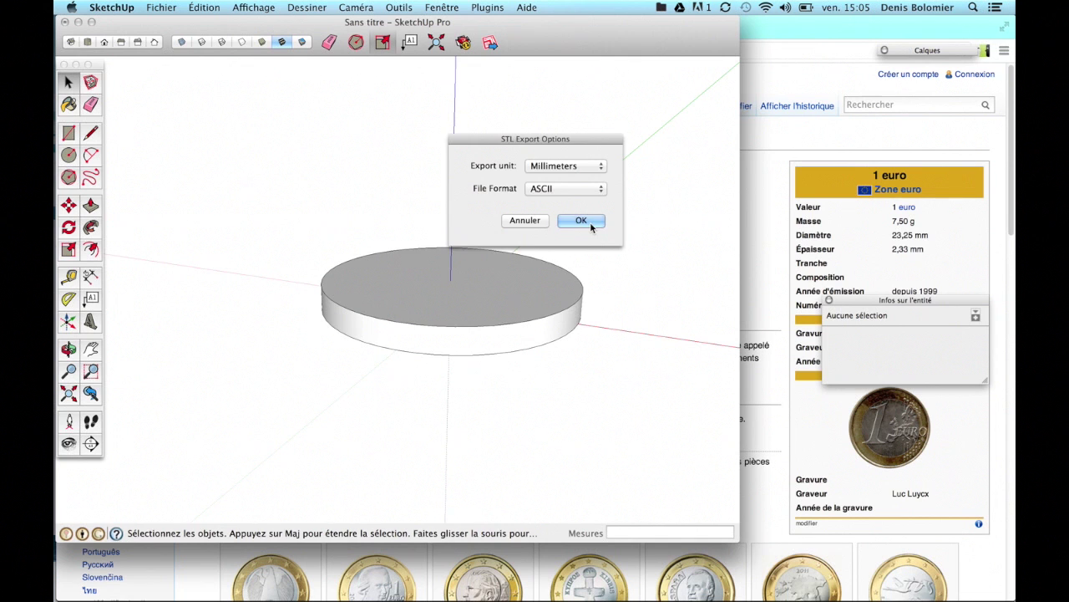
pyautogui.click(581, 221)
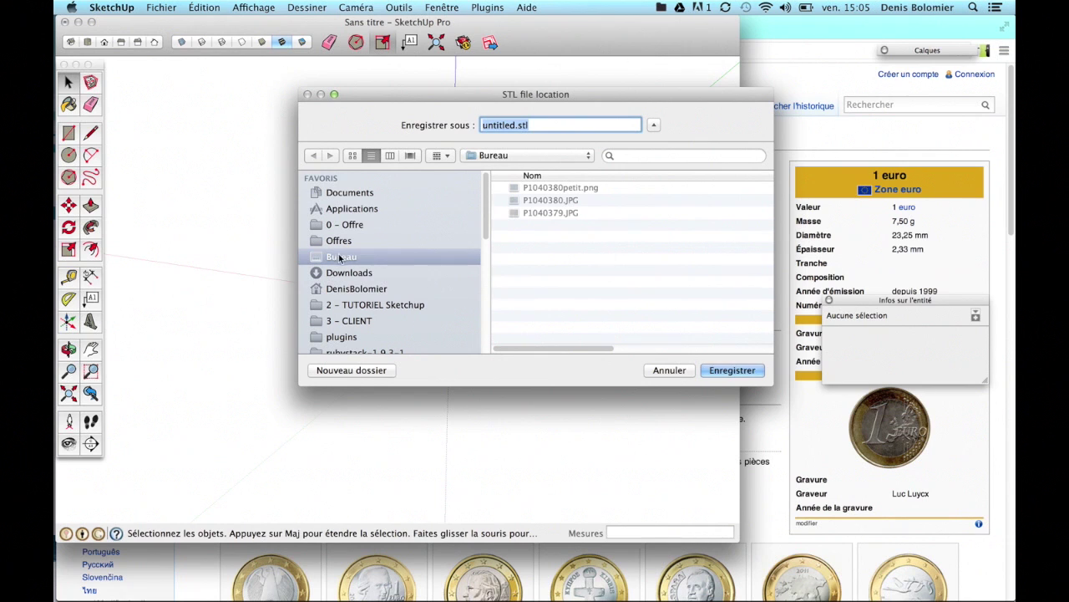
# Step: Save the exported STL in the Bureau folder as piece.stl and dismiss the export message
pyautogui.click(510, 125)
pyautogui.doubleClick(483, 126)
pyautogui.write('piece')
pyautogui.click(732, 372)
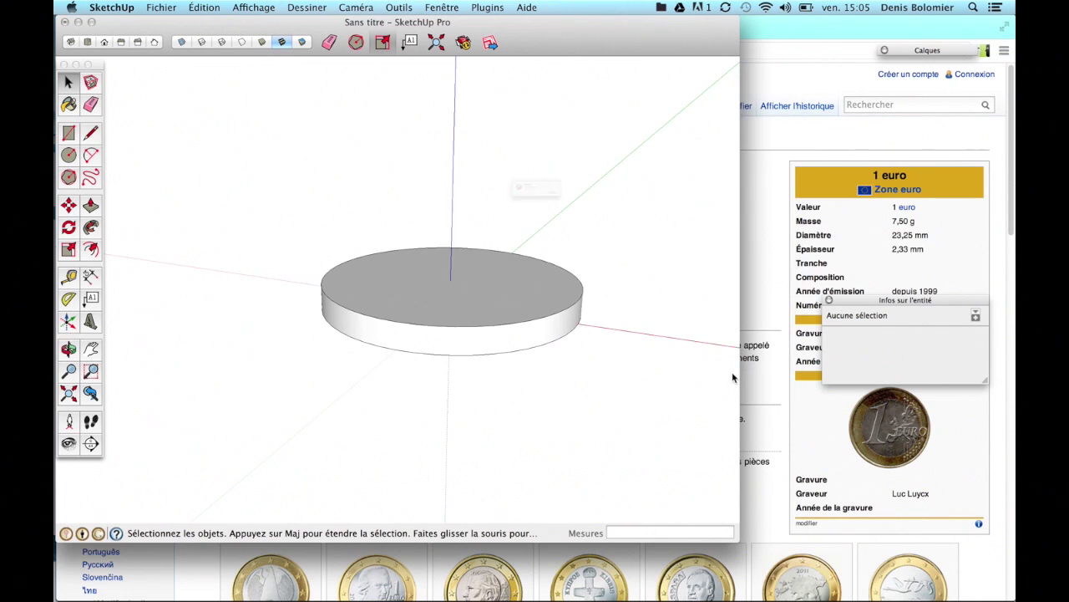
pyautogui.click(635, 219)
pyautogui.tripleClick(456, 305)
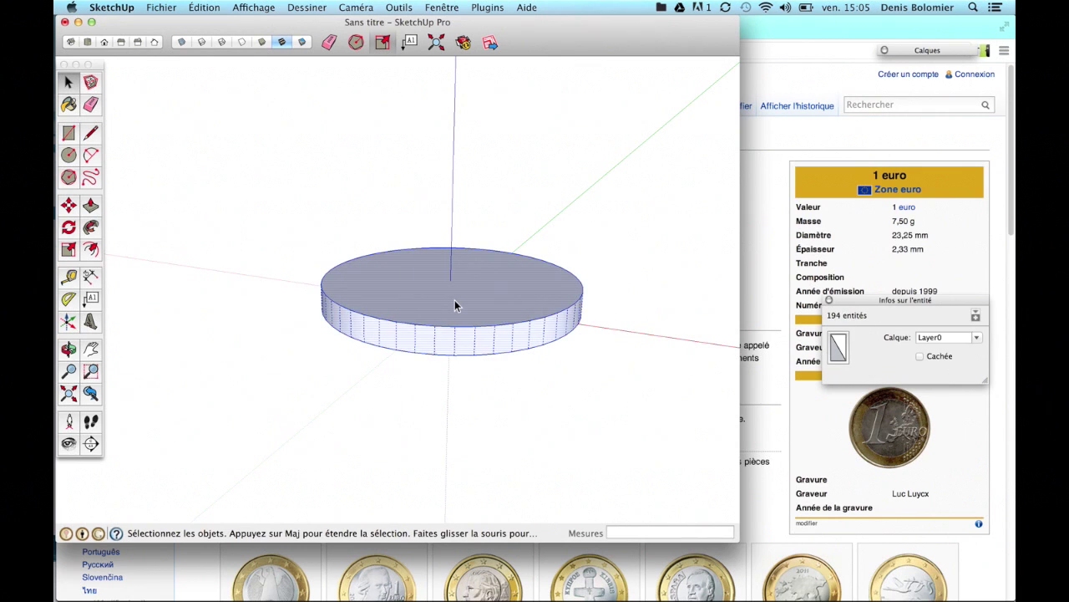
pyautogui.click(473, 222)
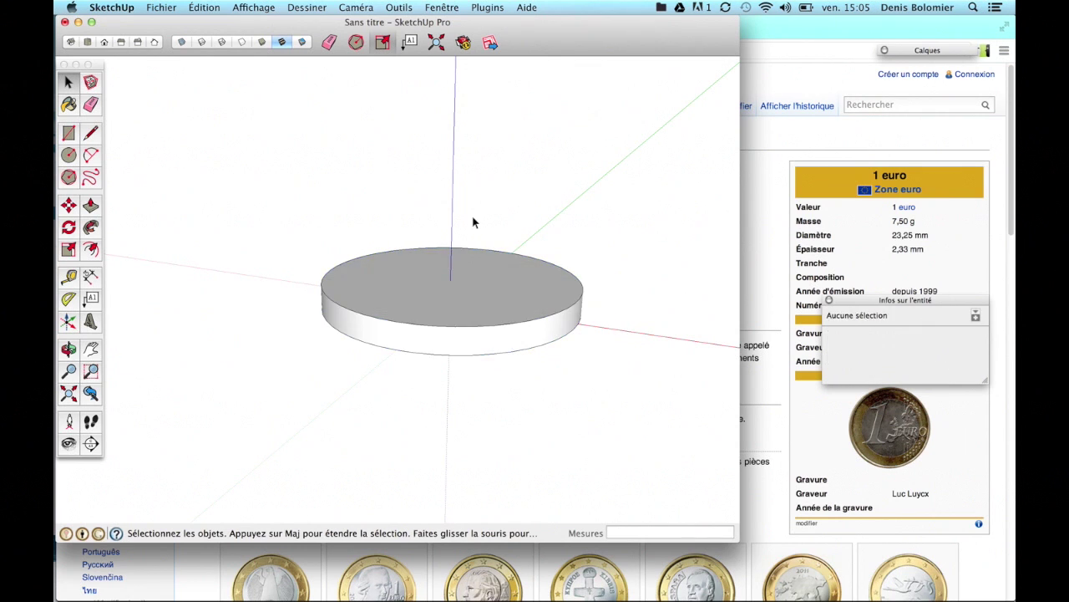
pyautogui.click(456, 269)
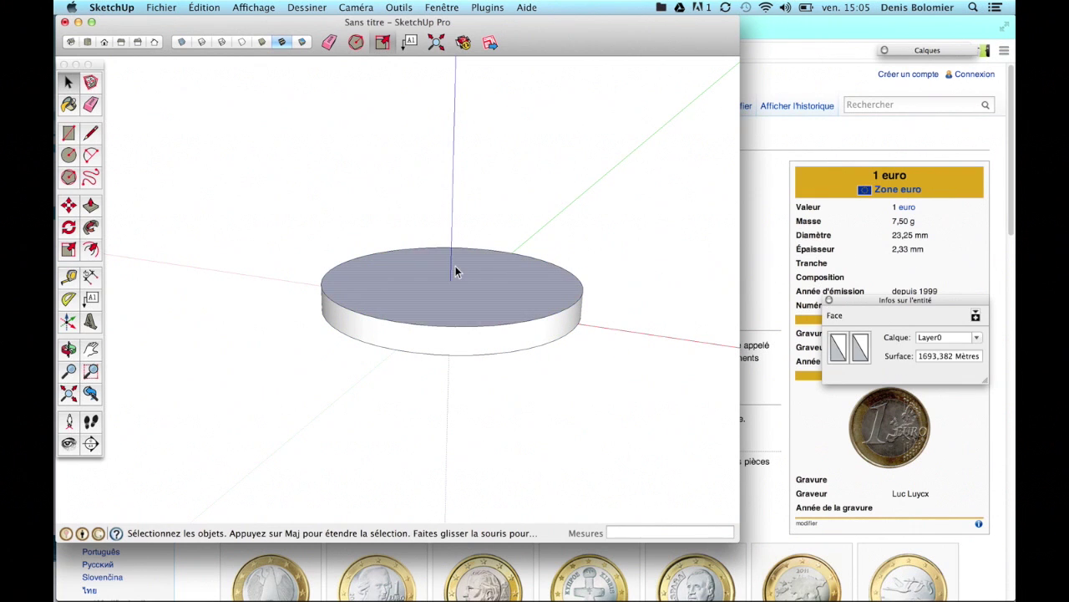
pyautogui.click(465, 209)
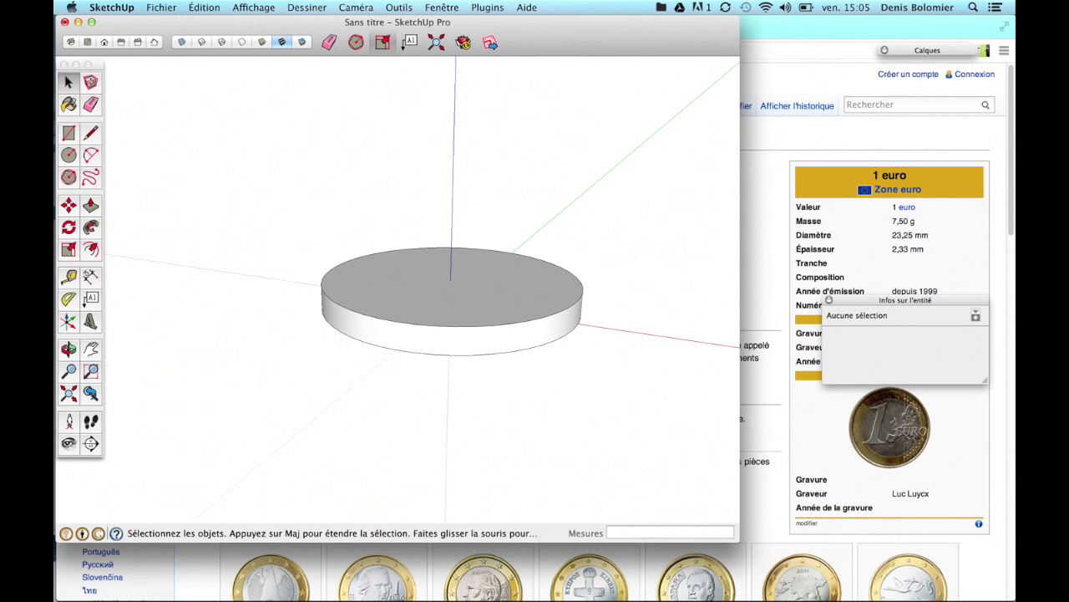
# Step: Switch to the MakerWare window with the empty build platform
pyautogui.click(79, 110)
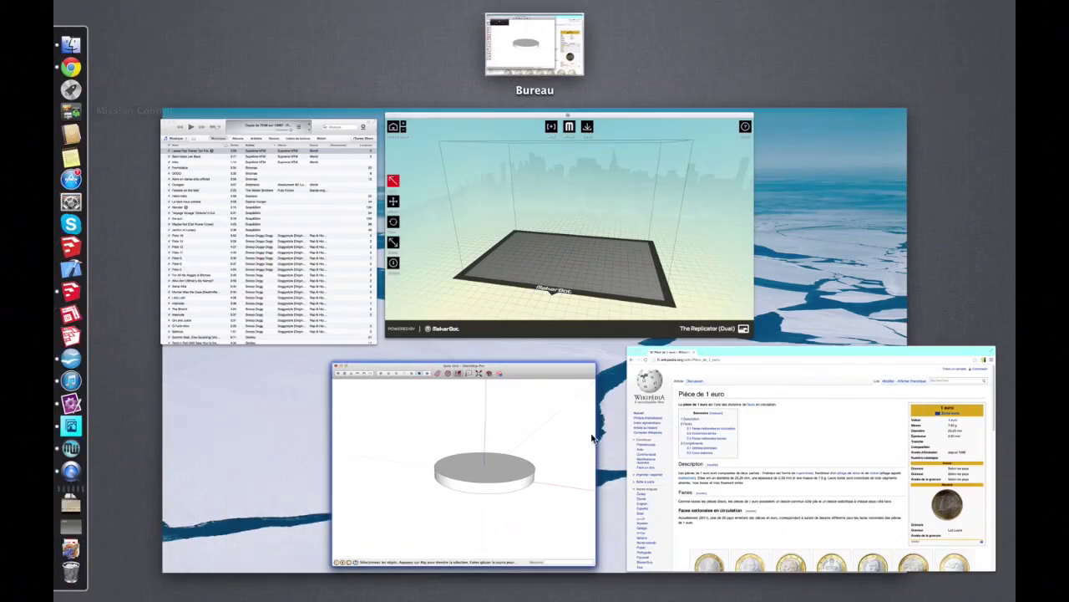
pyautogui.click(470, 172)
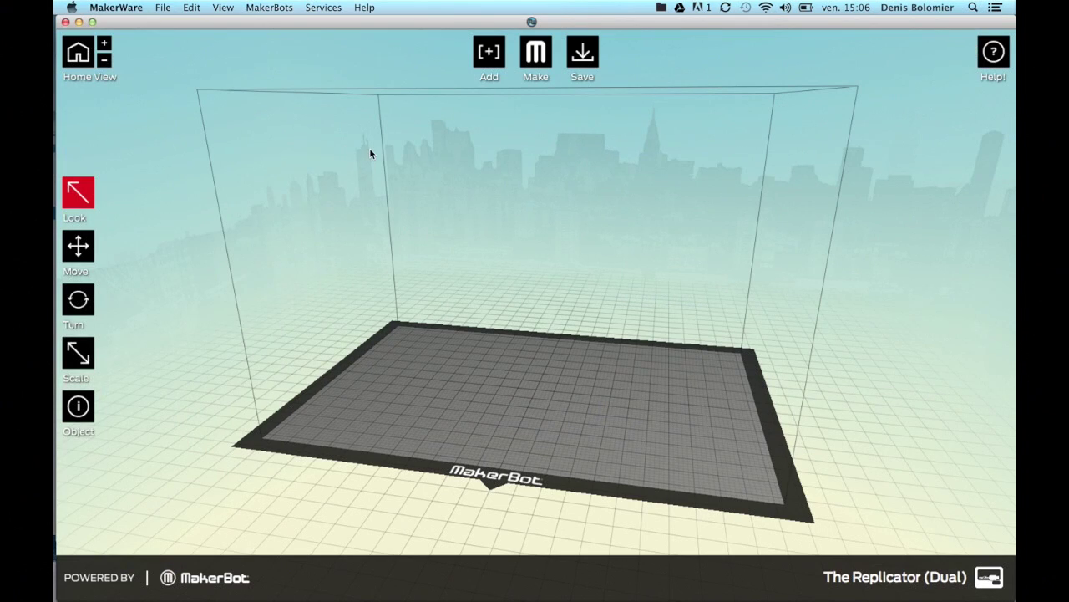
pyautogui.click(160, 8)
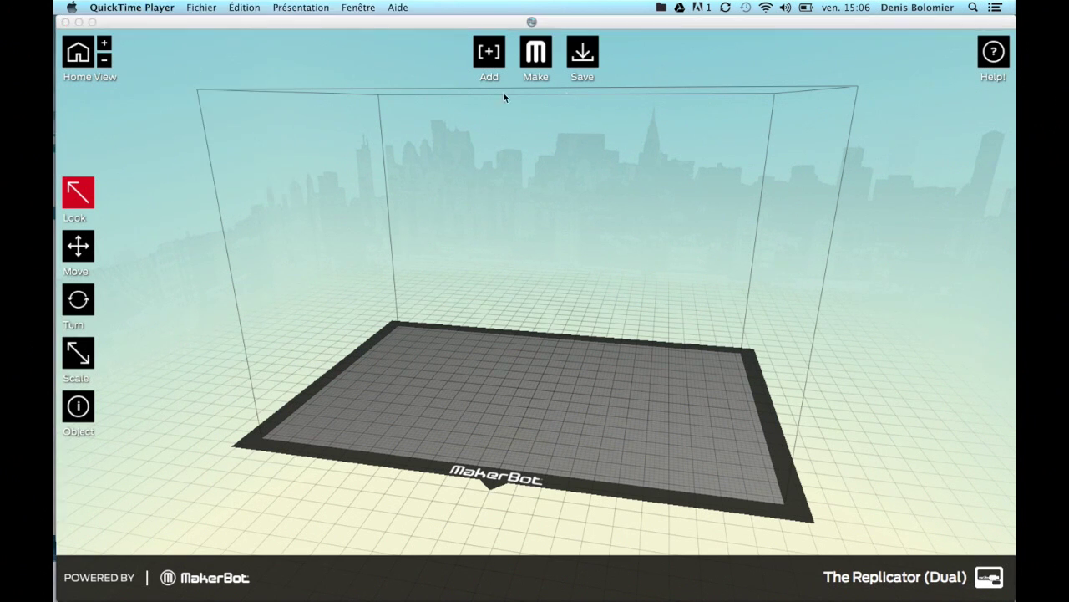
pyautogui.click(200, 7)
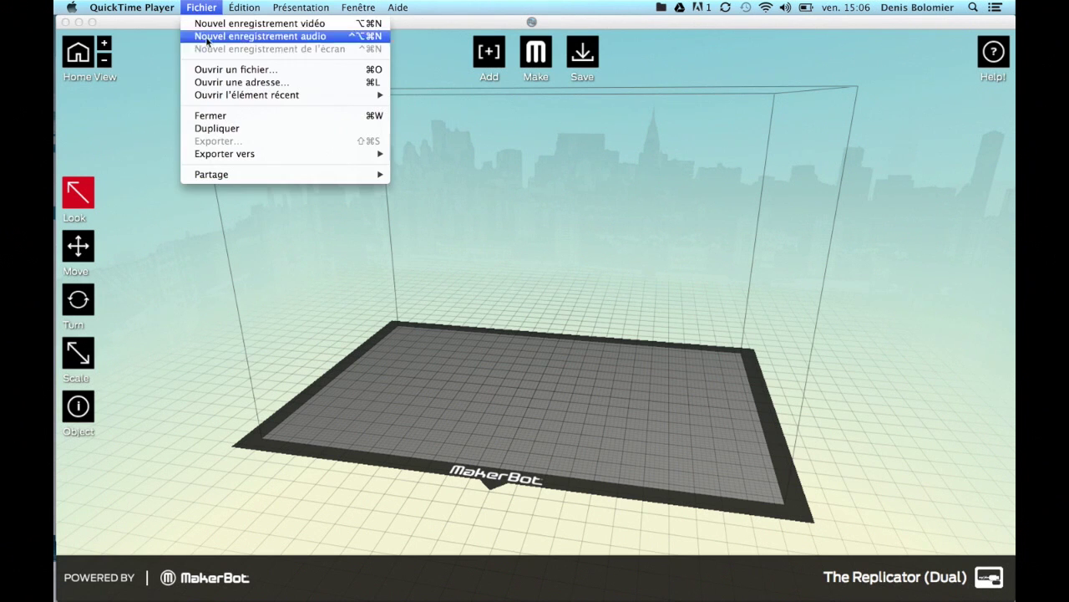
pyautogui.click(222, 68)
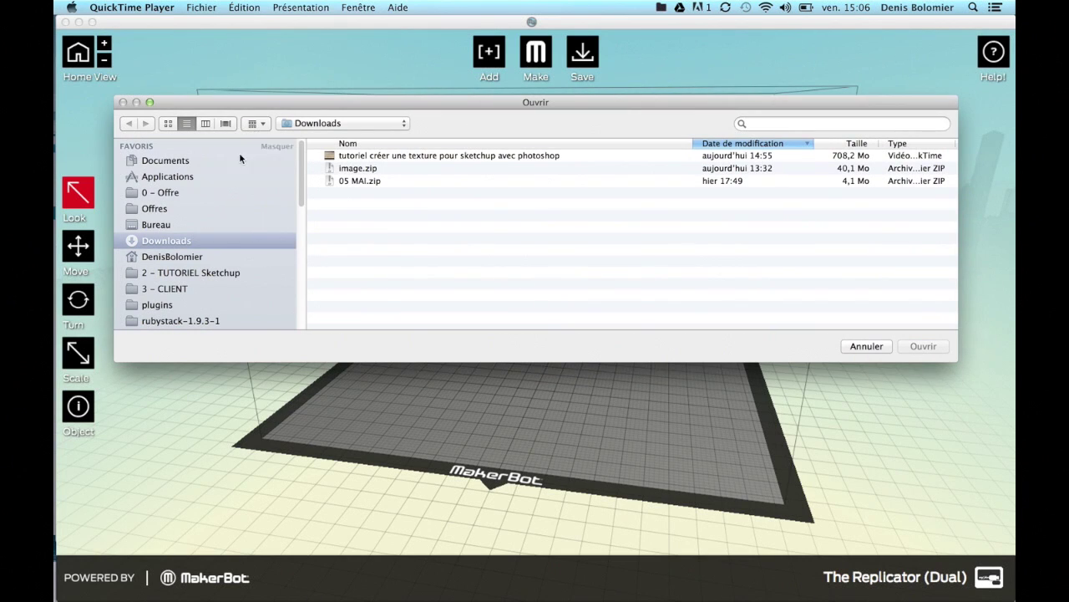
pyautogui.click(155, 227)
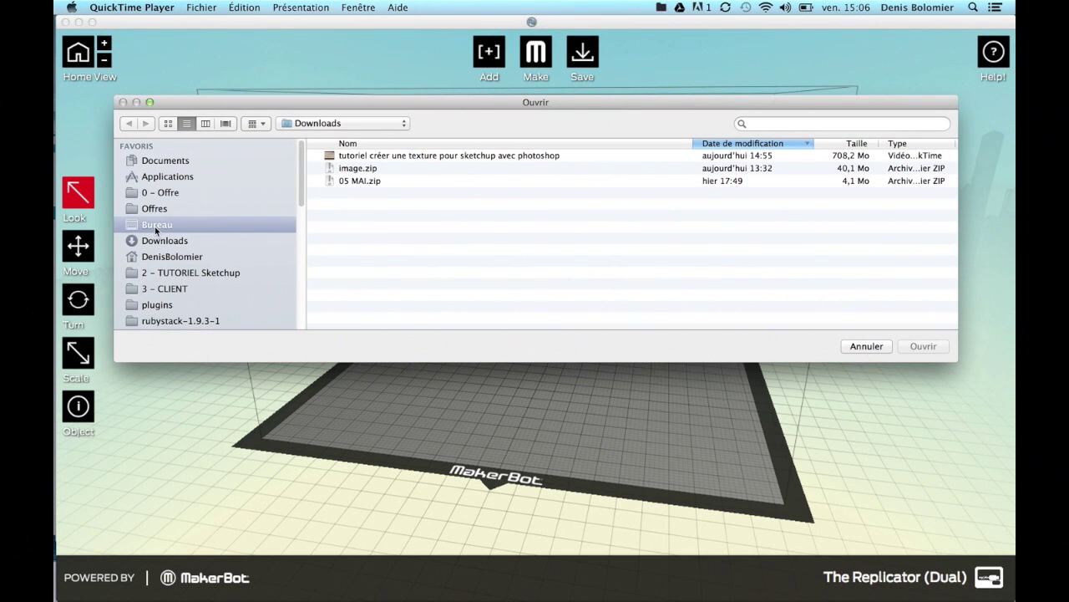
pyautogui.doubleClick(413, 177)
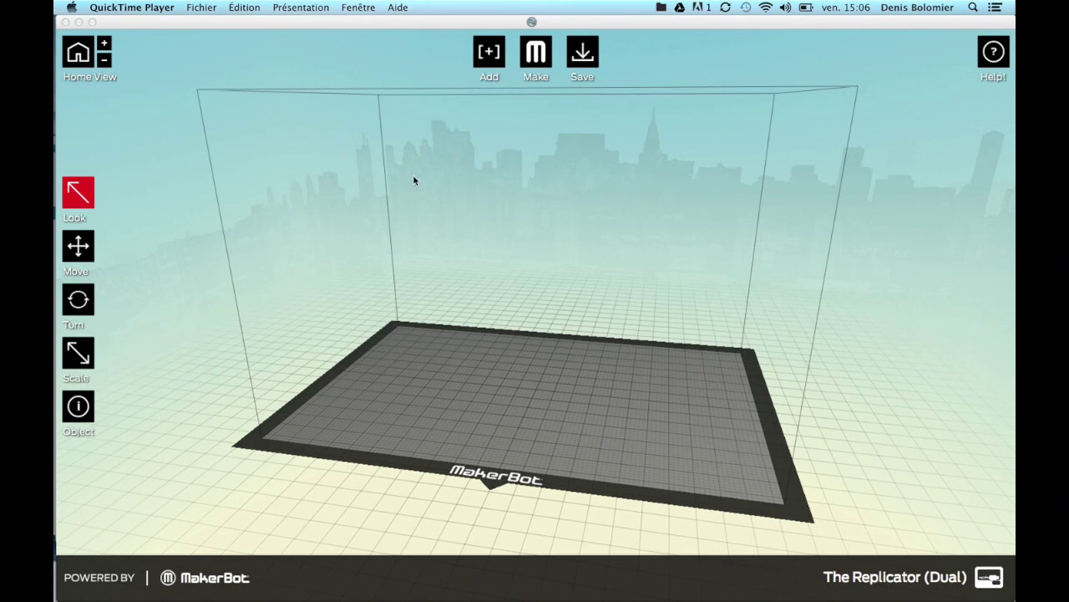
pyautogui.click(194, 10)
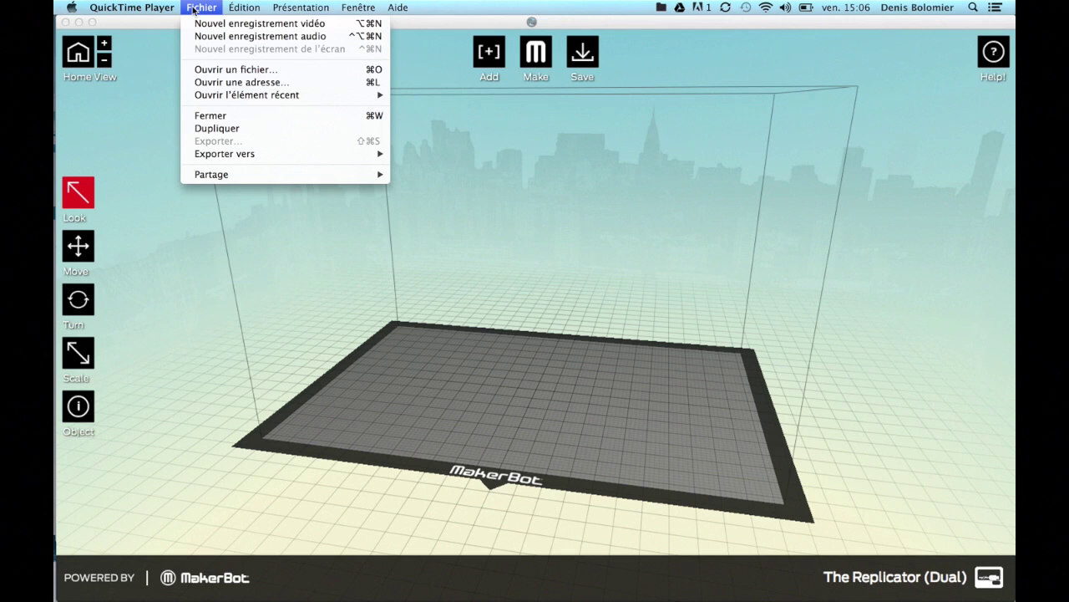
pyautogui.click(219, 71)
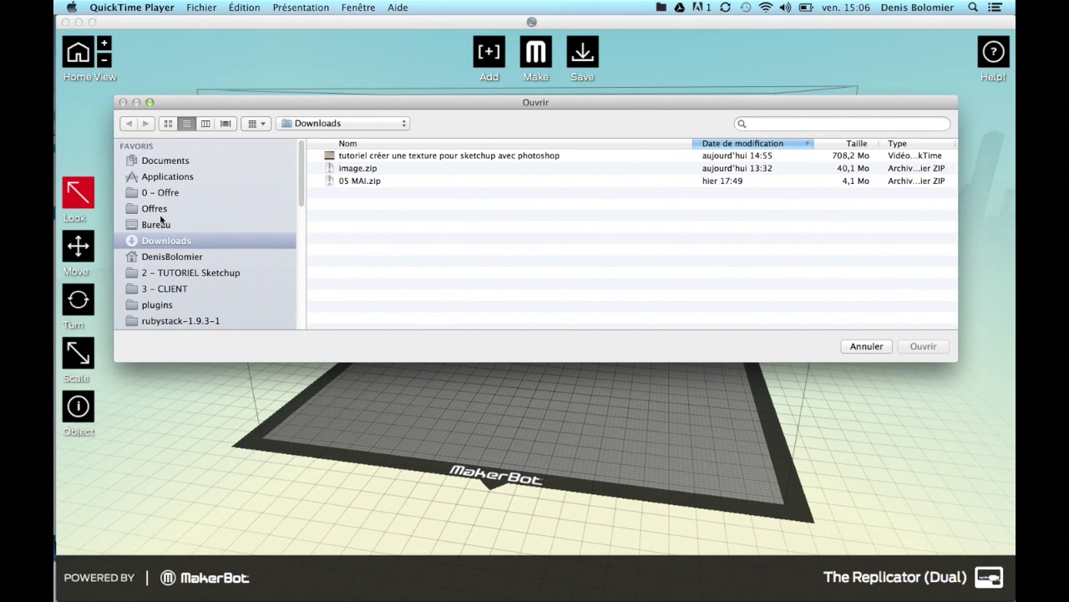
pyautogui.click(152, 226)
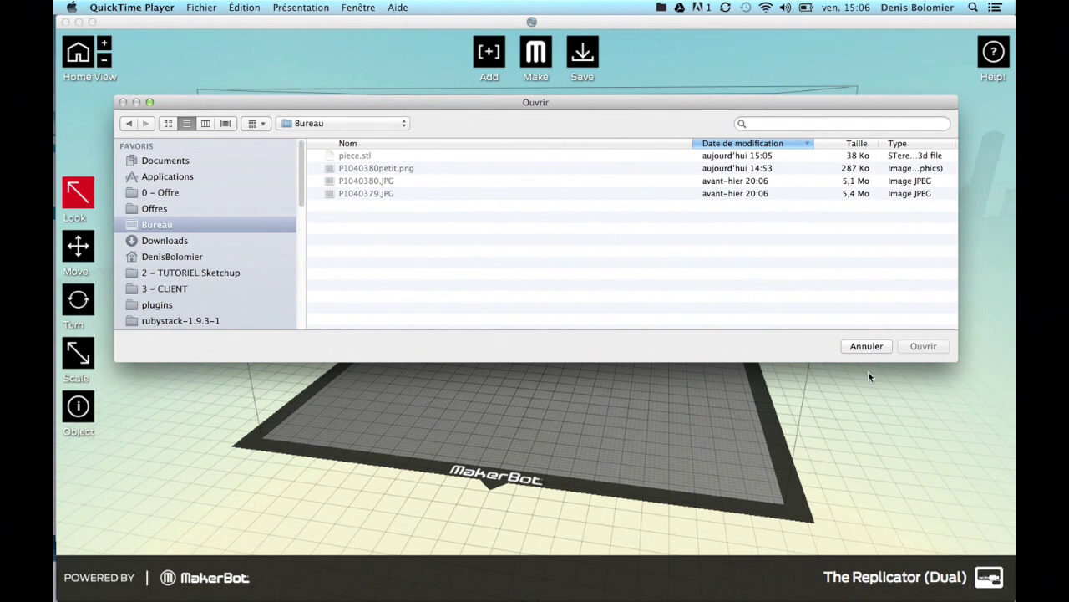
pyautogui.click(865, 346)
pyautogui.click(214, 8)
pyautogui.click(211, 8)
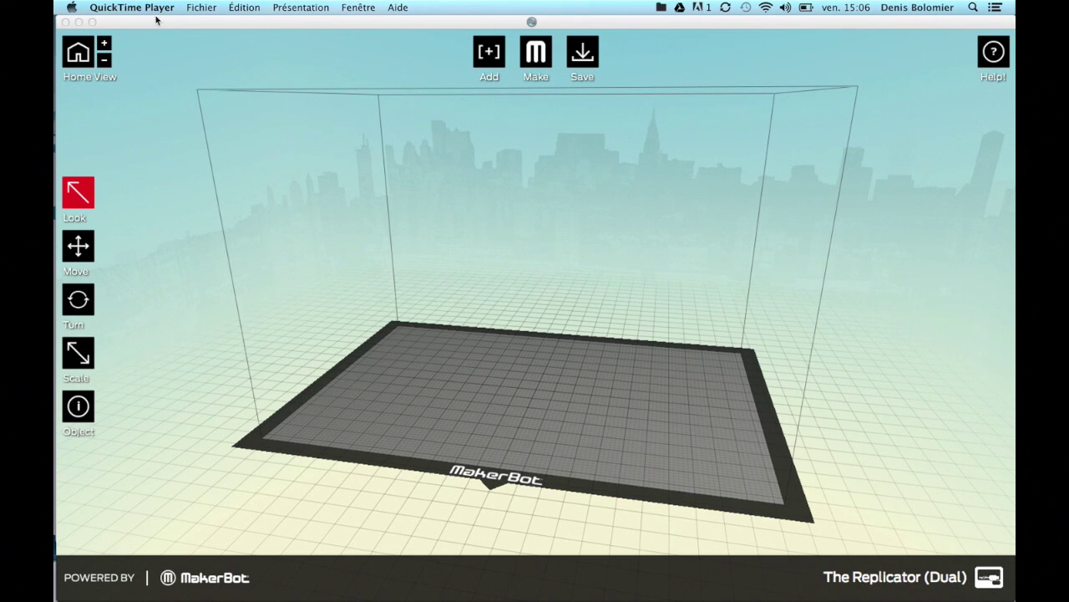
pyautogui.click(202, 28)
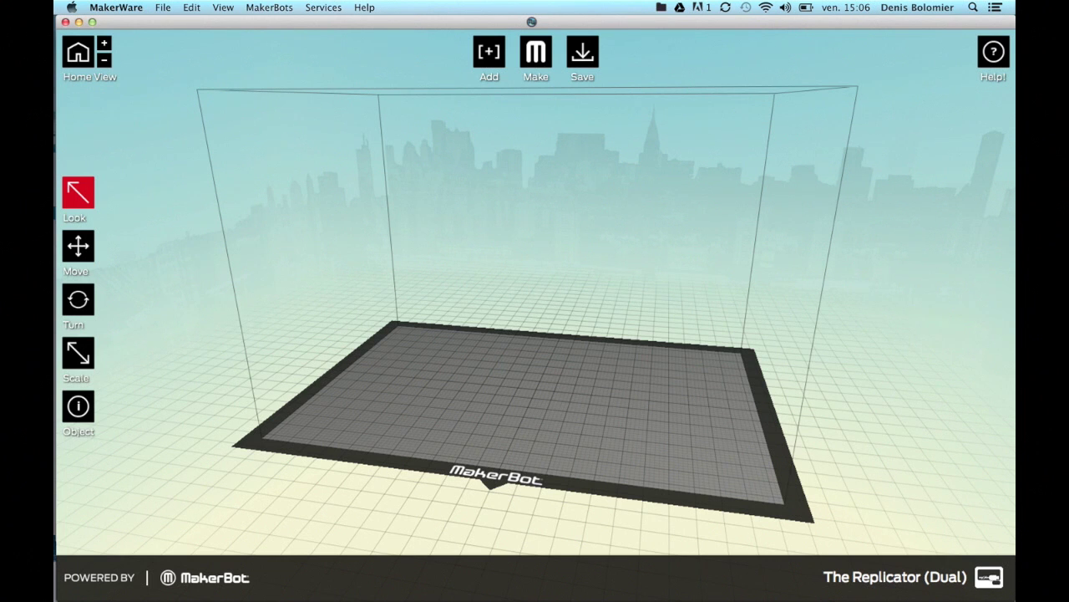
# Step: Open piece.stl from the Bureau folder and accept putting the object on the platform
pyautogui.click(164, 8)
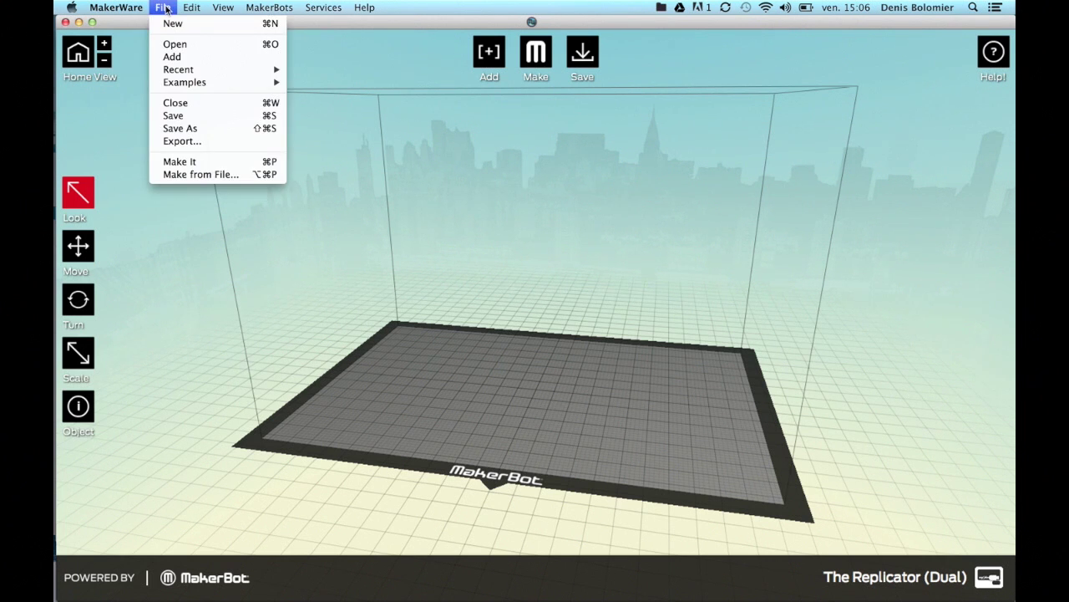
pyautogui.click(190, 46)
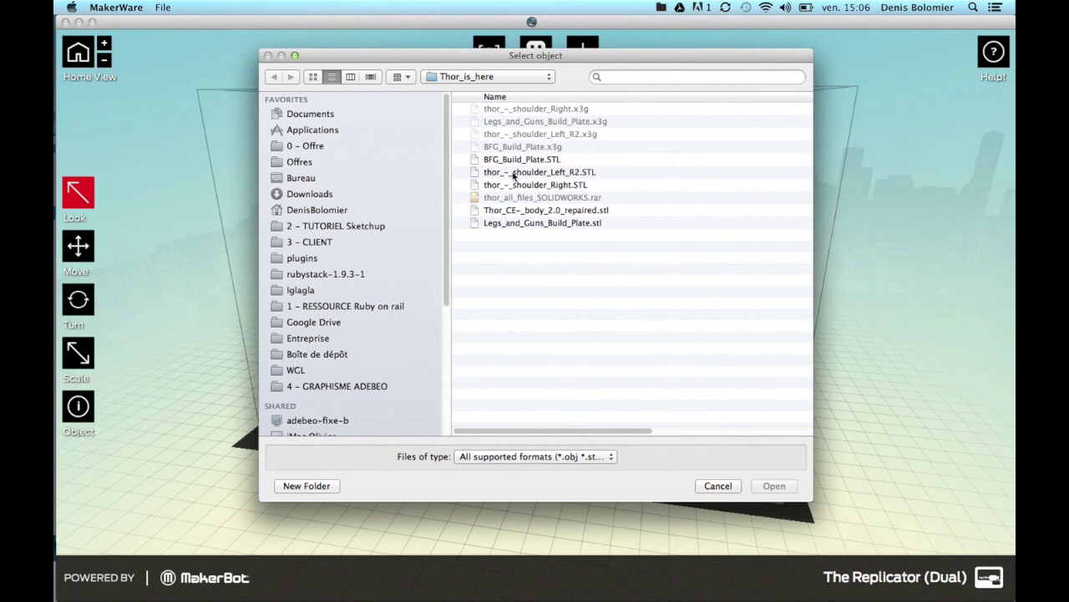
pyautogui.moveTo(438, 59); pyautogui.dragTo(411, 89)
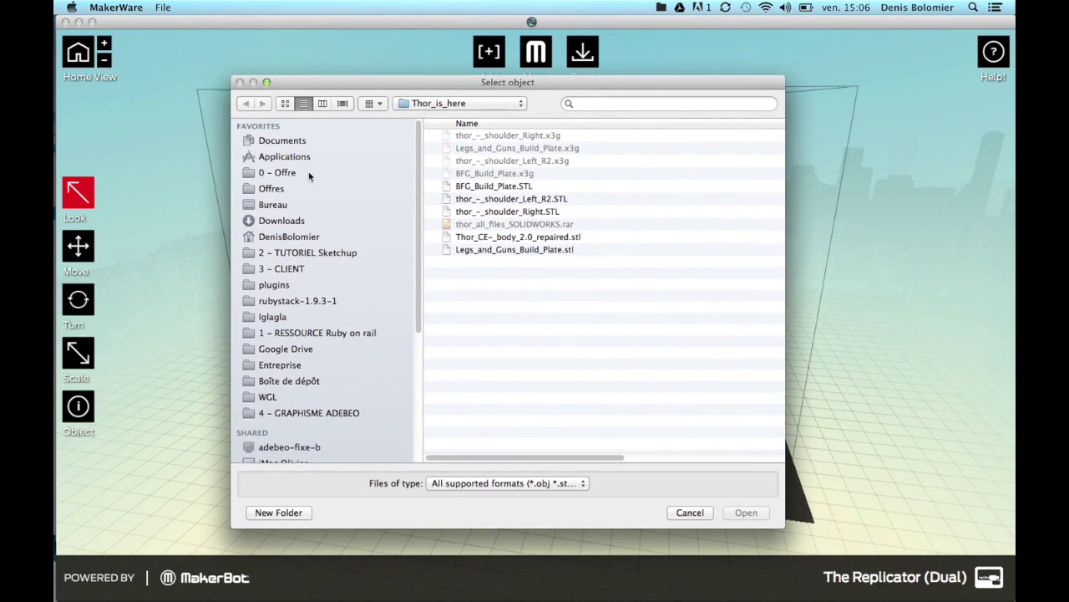
pyautogui.click(273, 204)
pyautogui.doubleClick(472, 138)
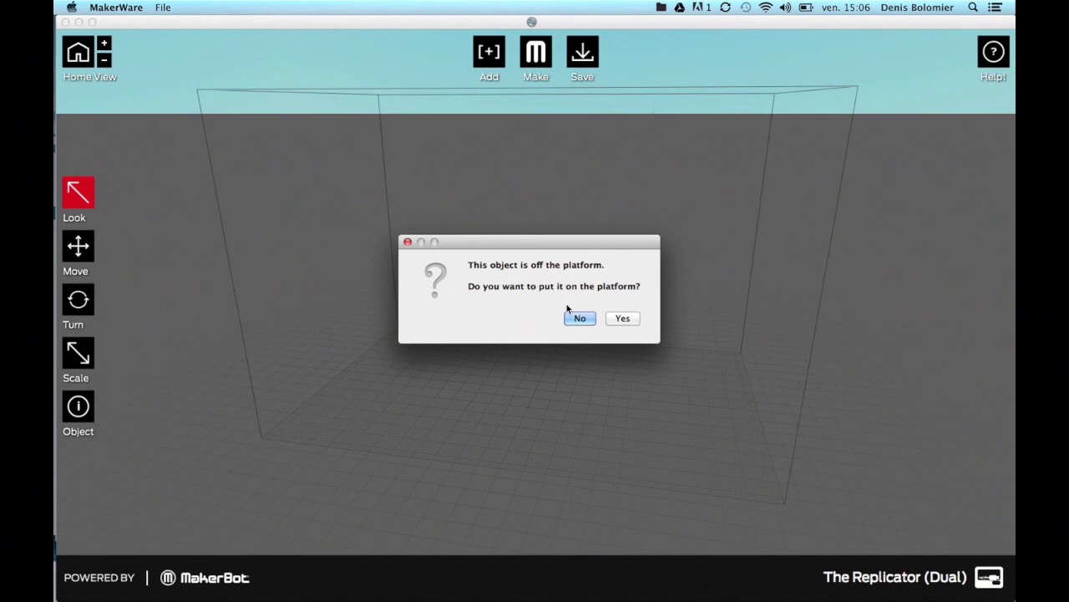
pyautogui.click(613, 324)
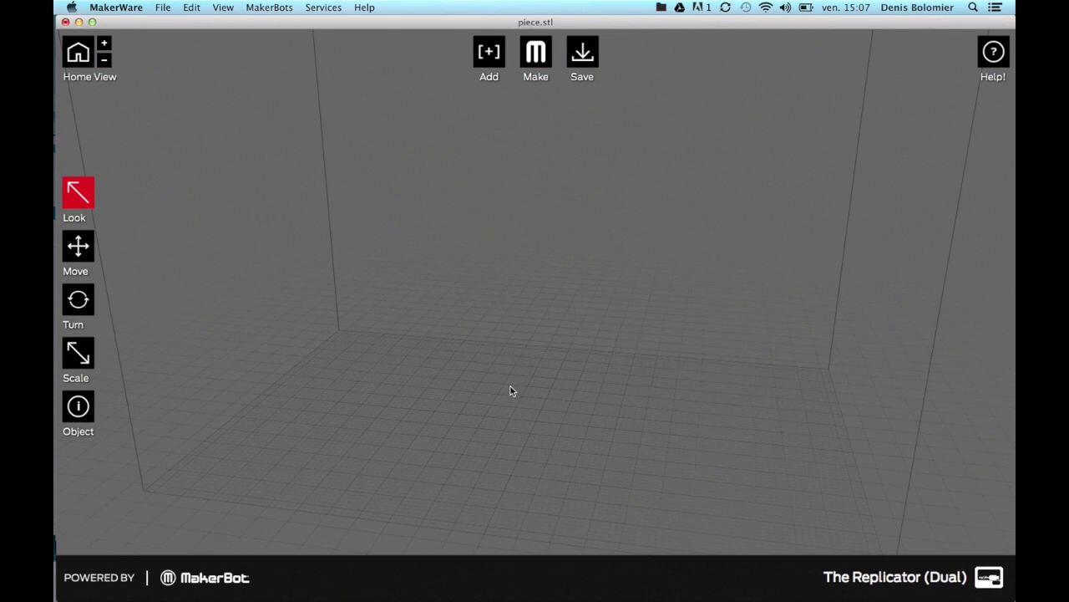
# Step: Scale the oversized coin uniformly to 0.1% of its current size
pyautogui.scroll(-5, 513, 384)
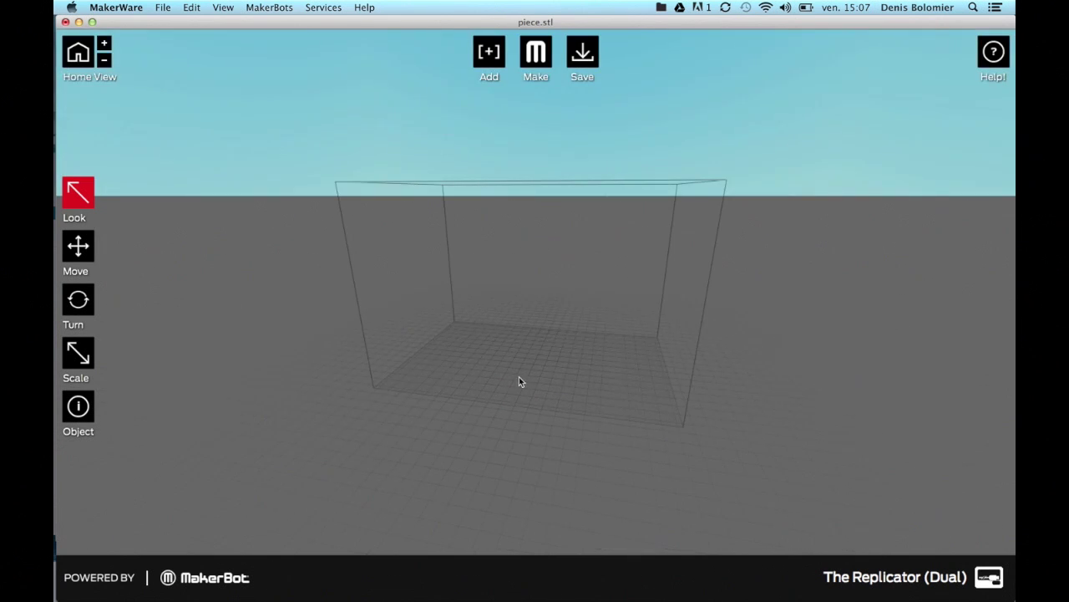
pyautogui.moveTo(604, 296); pyautogui.dragTo(502, 284)
pyautogui.click(80, 351)
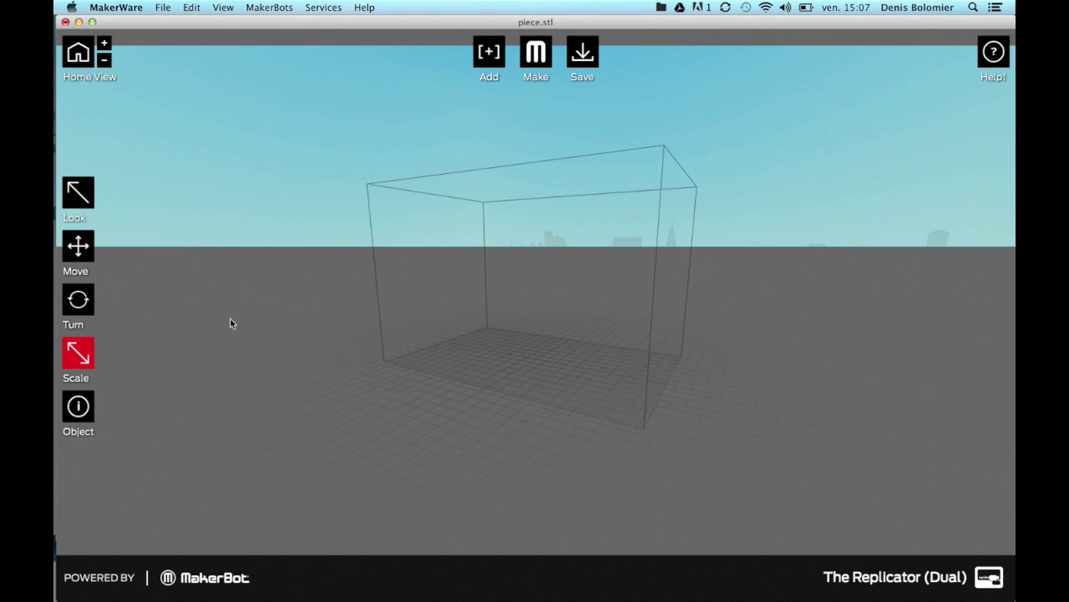
pyautogui.click(83, 355)
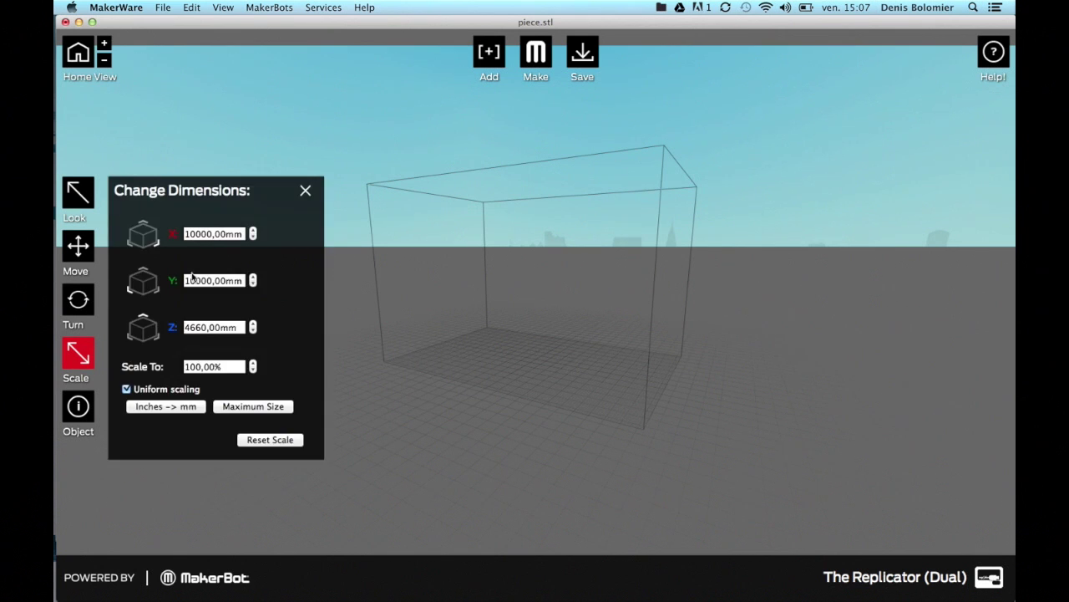
pyautogui.click(232, 366)
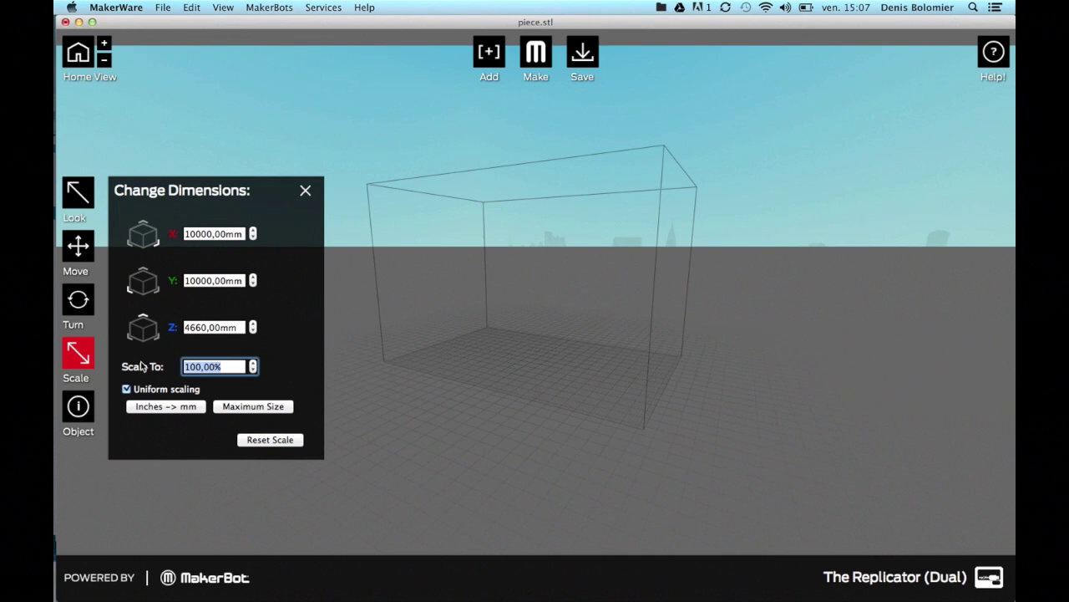
pyautogui.write('0,1')
pyautogui.press('Return')
pyautogui.scroll(3, 529, 373)
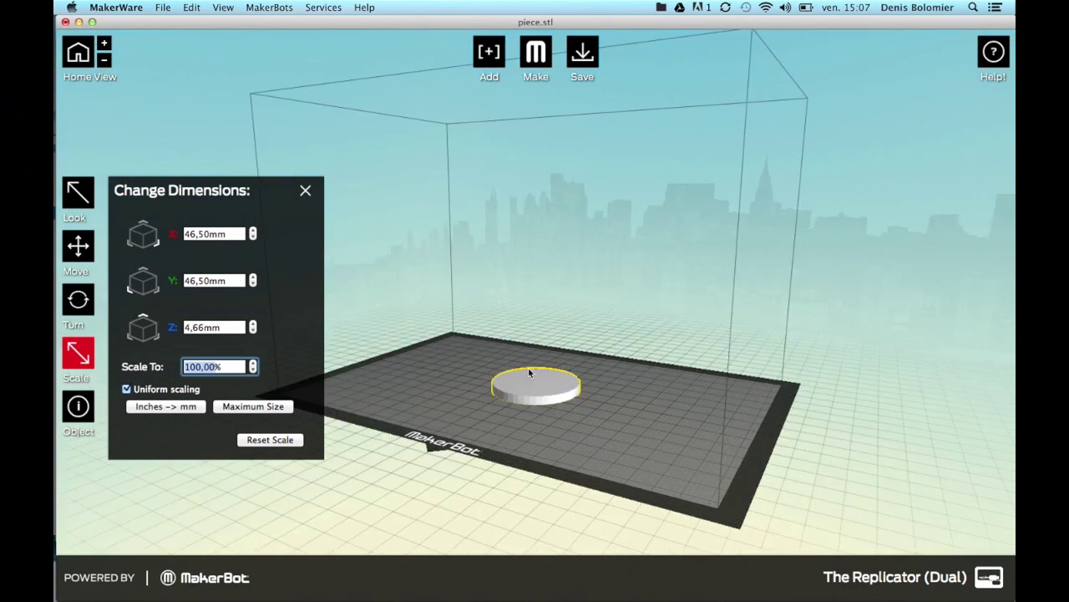
# Step: Scale the coin uniformly to 50% of its current size and close the dimension settings
pyautogui.scroll(5, 529, 373)
pyautogui.scroll(-2, 528, 373)
pyautogui.moveTo(532, 395)
pyautogui.mouseDown(button='right')
pyautogui.moveTo(533, 345)
pyautogui.moveTo(550, 379)
pyautogui.moveTo(537, 411)
pyautogui.mouseUp(button='right')
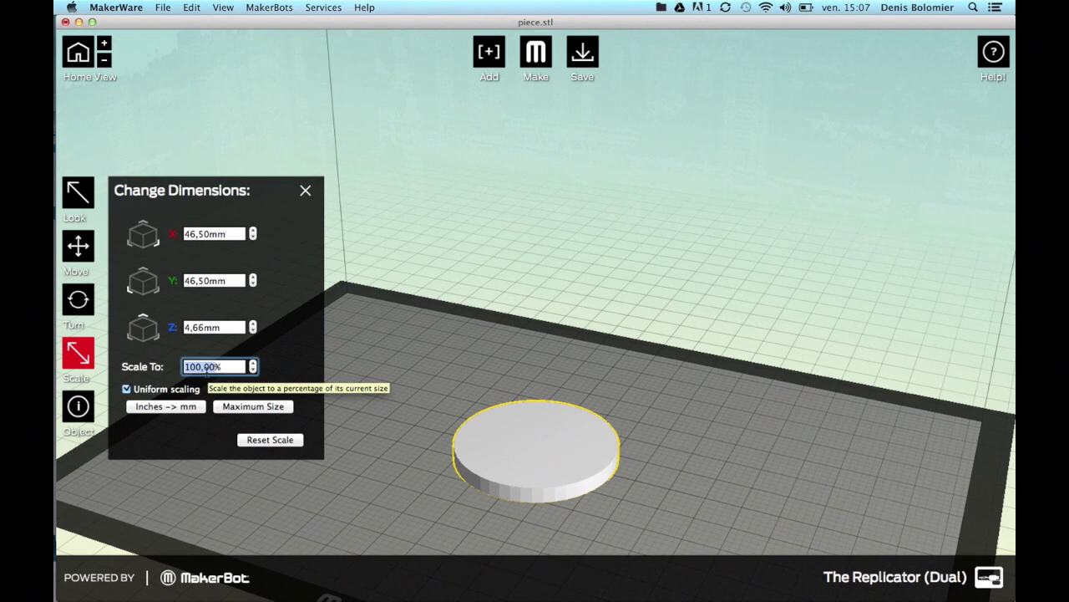
pyautogui.write('50')
pyautogui.press('Return')
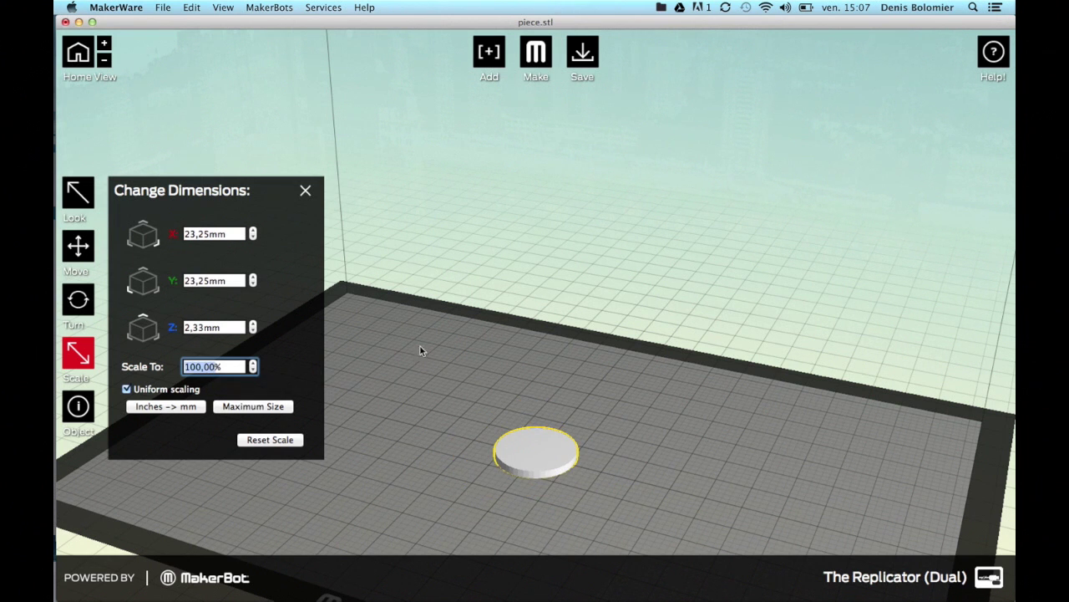
pyautogui.click(305, 190)
# Step: Check the coin's extruder choices in its object information and keep the Right extruder
pyautogui.moveTo(415, 373); pyautogui.dragTo(474, 429, button='right')
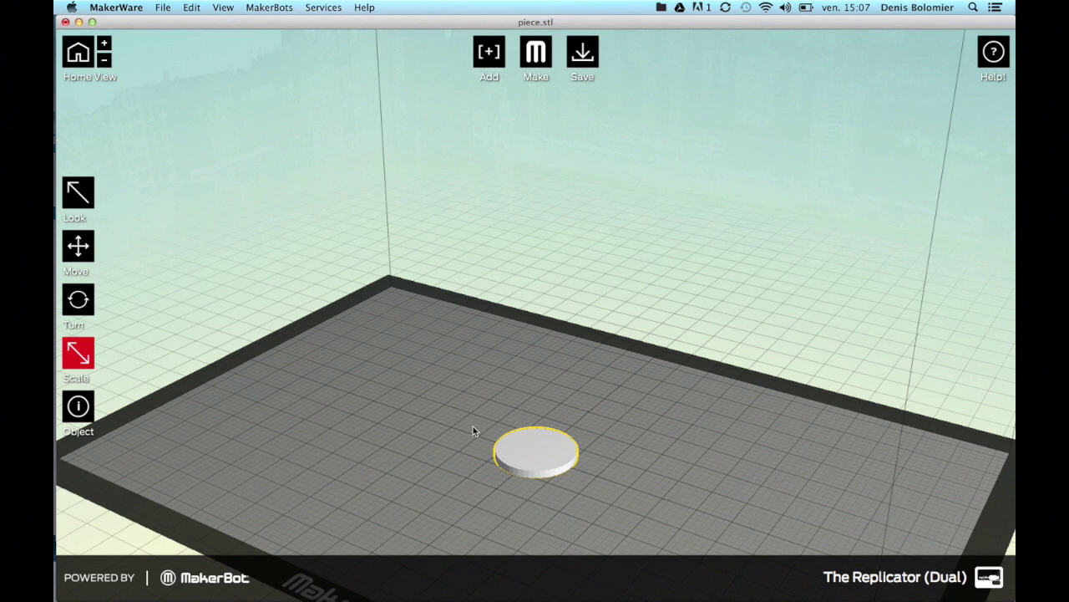
pyautogui.moveTo(551, 410); pyautogui.dragTo(424, 324, button='right')
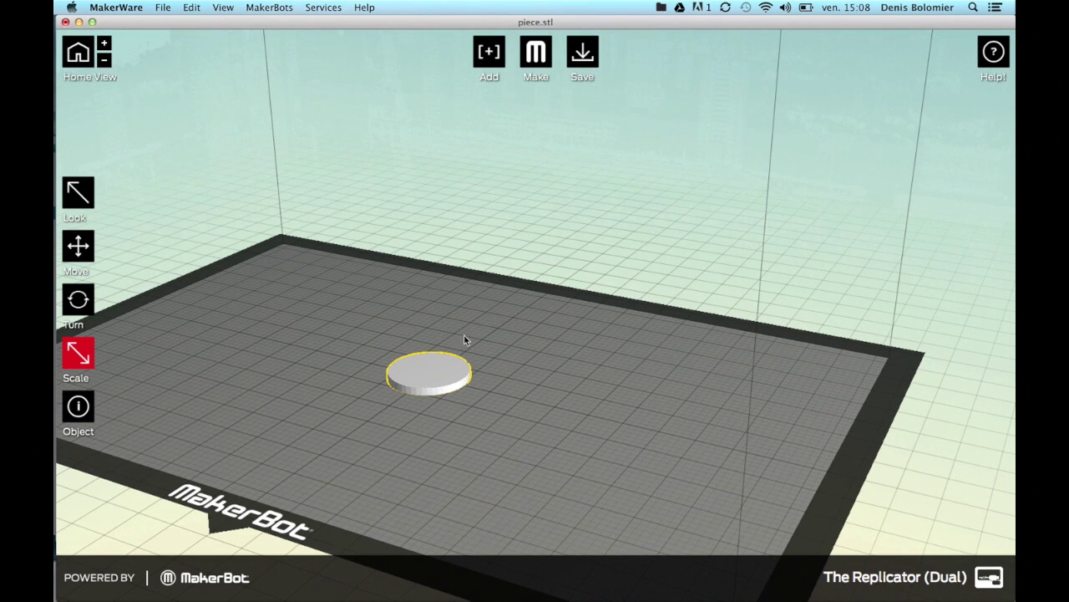
pyautogui.click(79, 407)
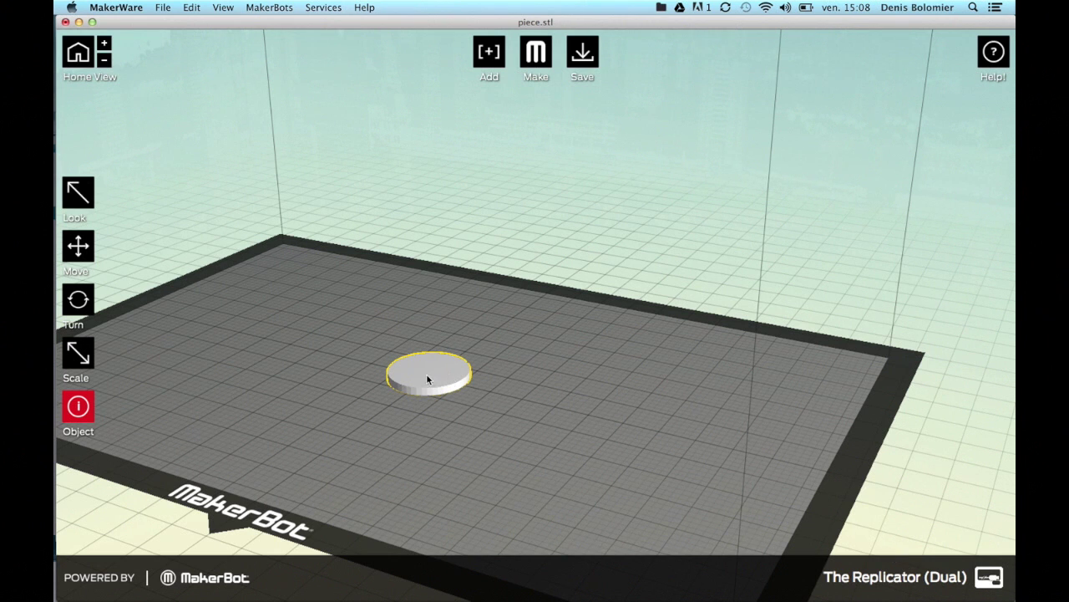
pyautogui.click(79, 407)
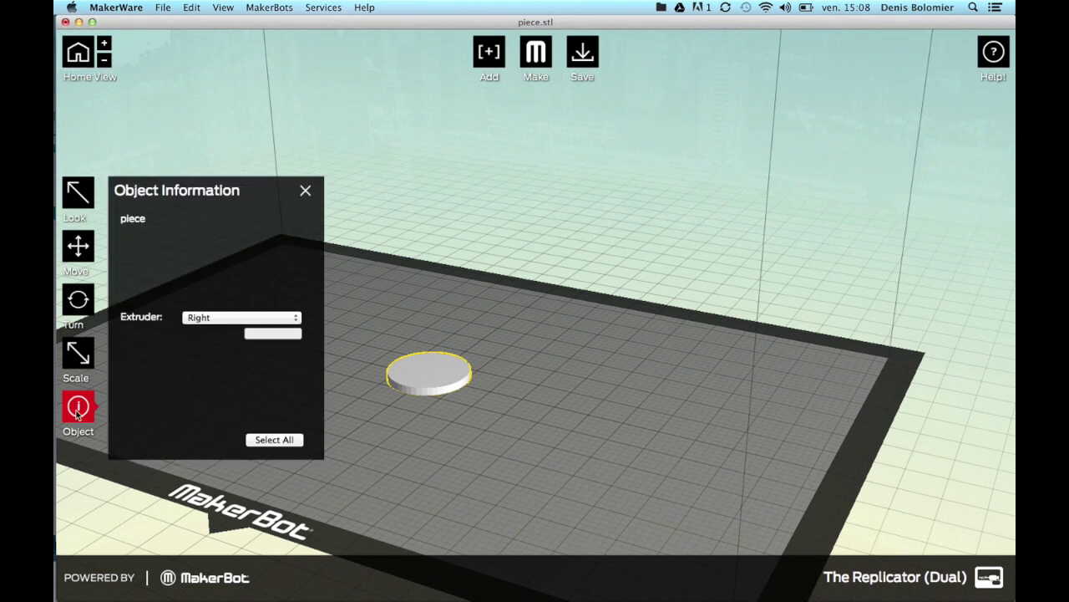
pyautogui.click(204, 323)
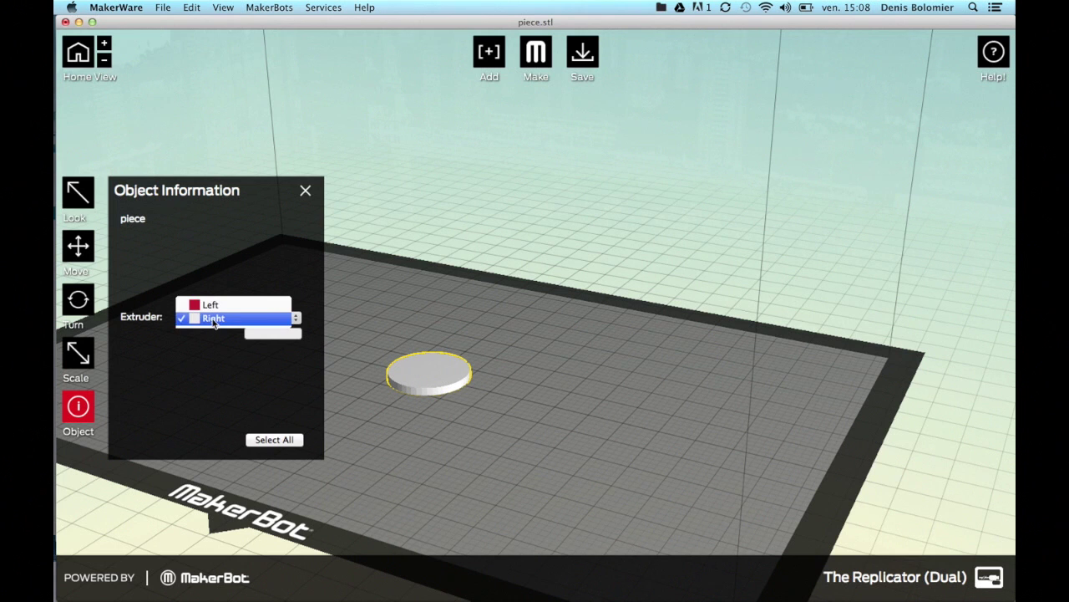
pyautogui.click(282, 326)
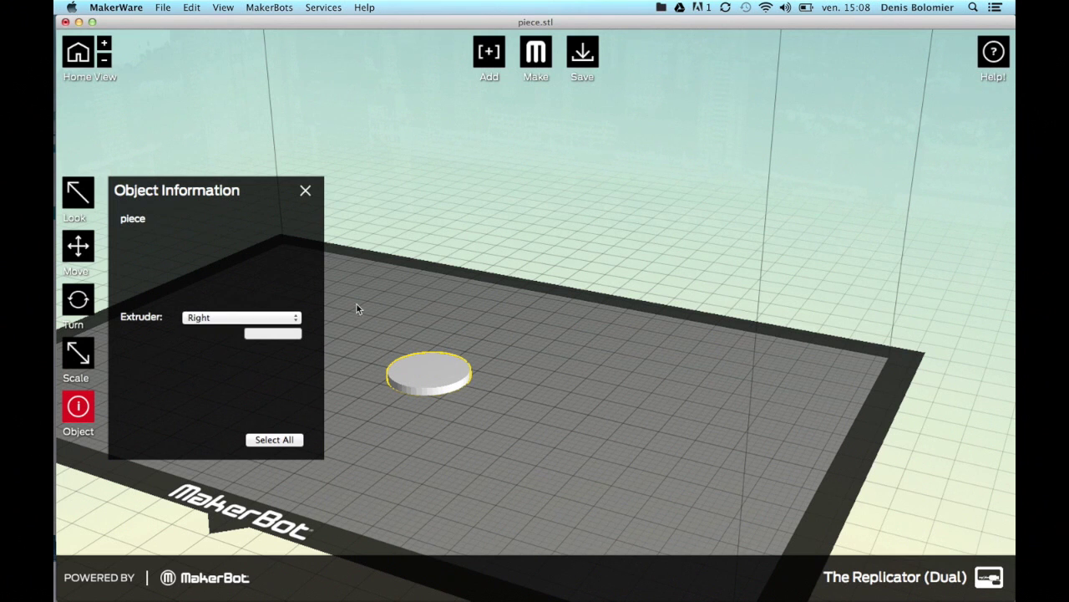
pyautogui.click(307, 191)
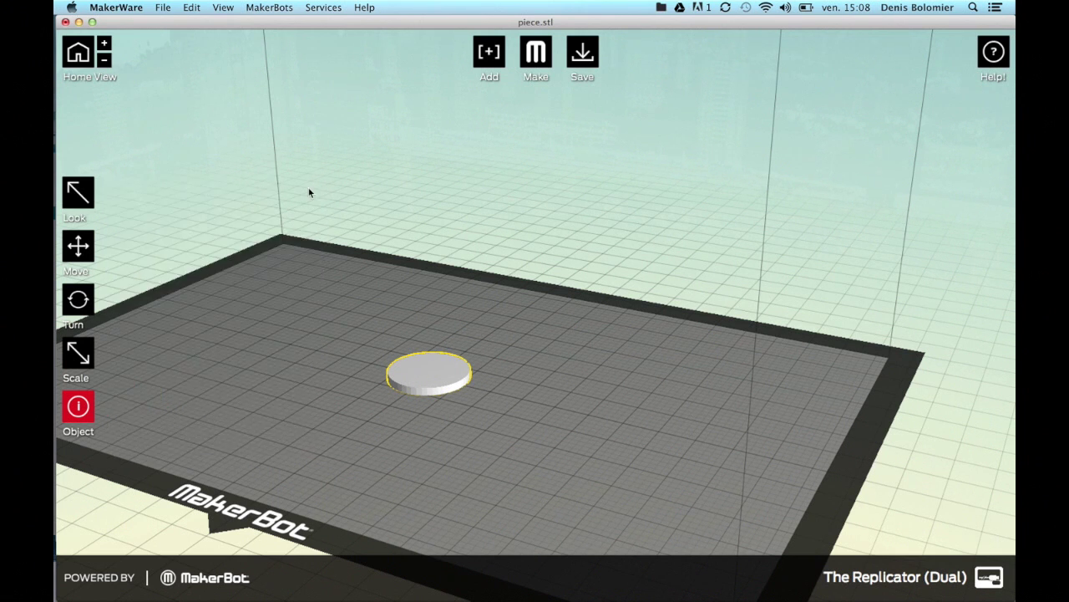
# Step: Open the print export settings and keep The Replicator (Dual) as the target printer
pyautogui.click(536, 64)
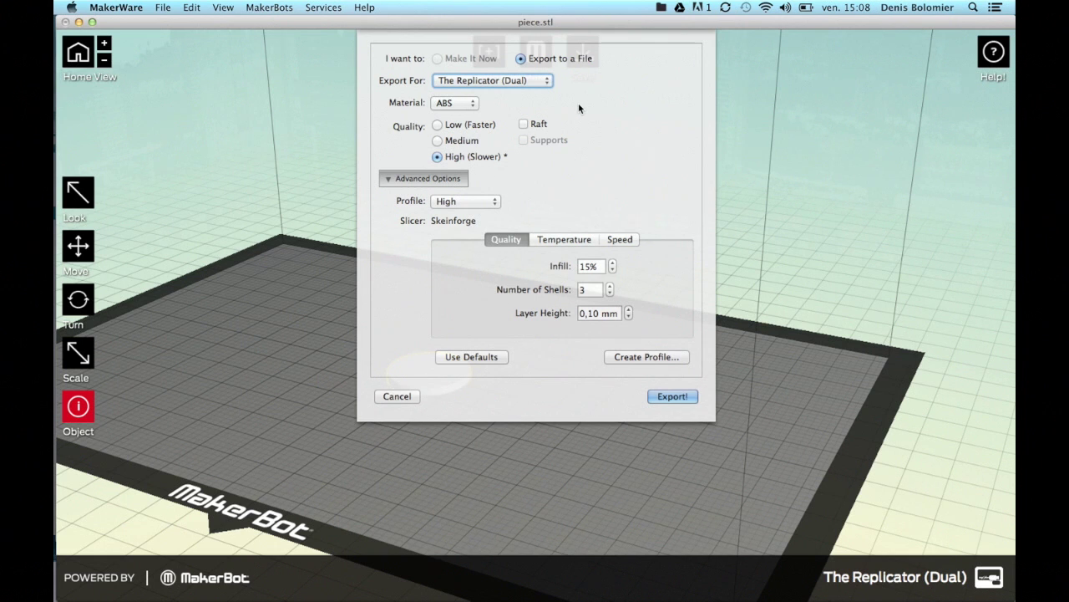
pyautogui.click(464, 81)
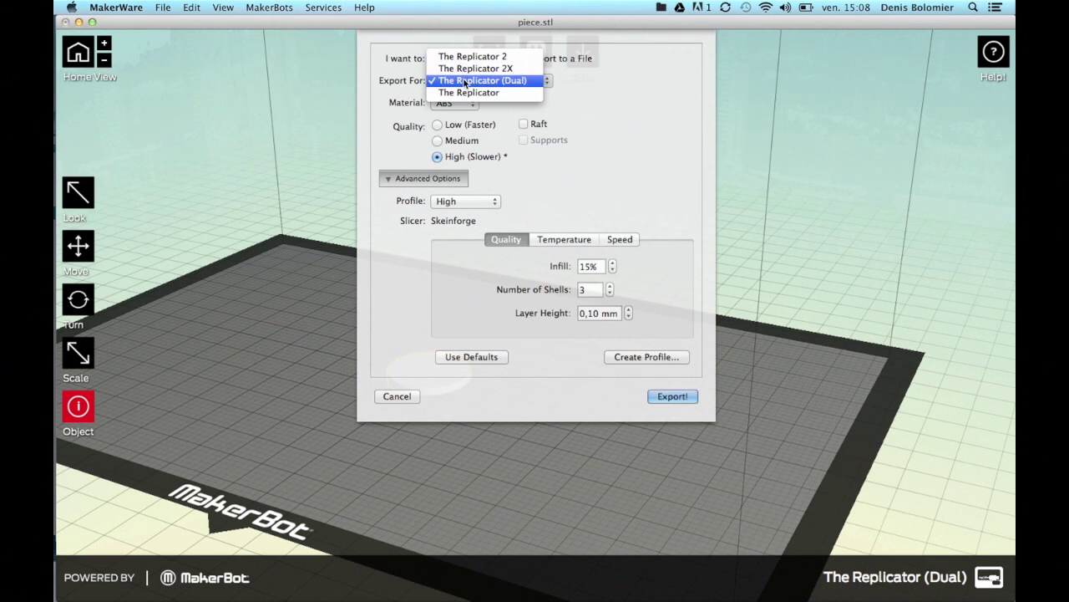
pyautogui.click(464, 81)
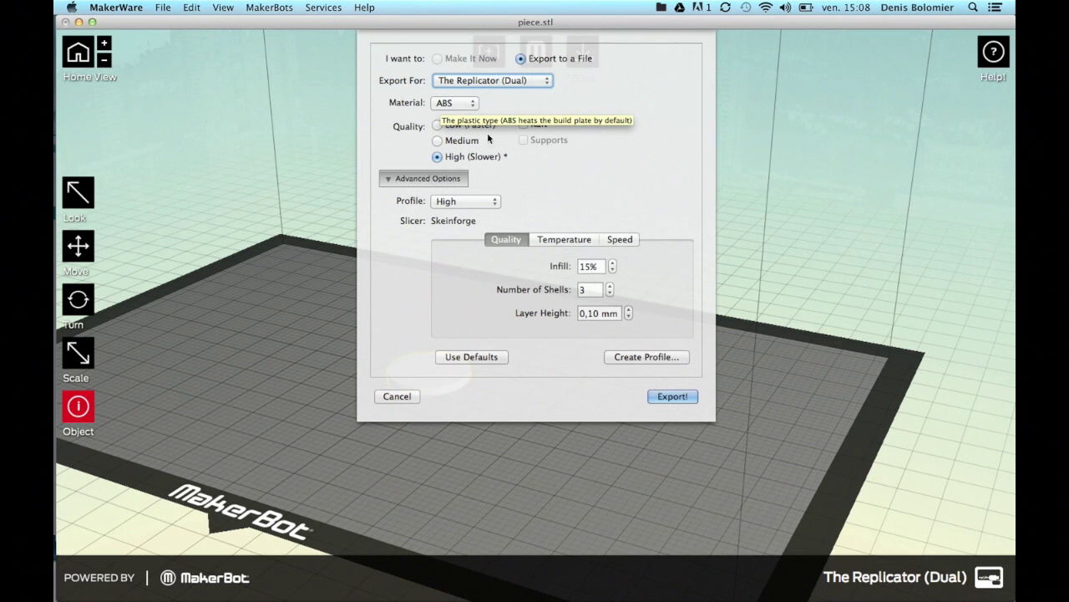
# Step: Compare the Low, Medium and High print quality presets and choose High (Slower)
pyautogui.click(437, 124)
pyautogui.click(437, 141)
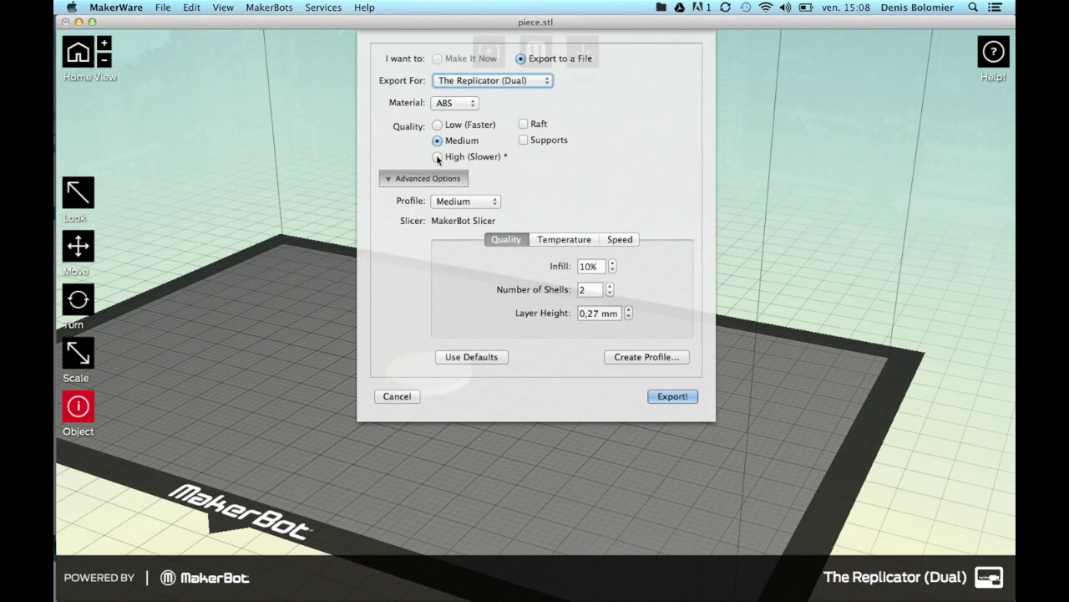
pyautogui.click(437, 156)
pyautogui.click(436, 125)
pyautogui.click(437, 141)
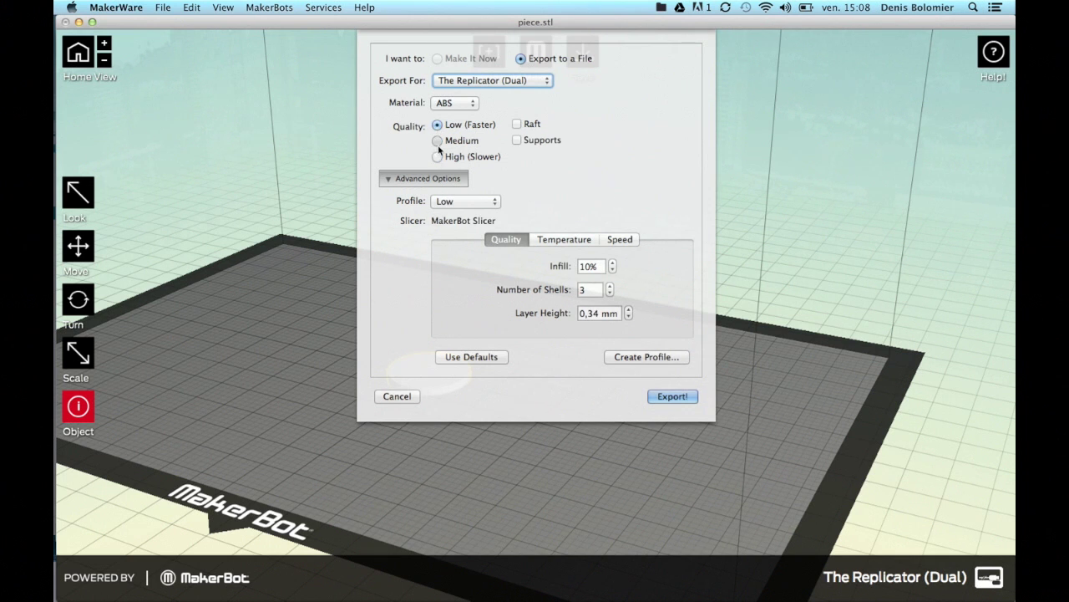
pyautogui.click(437, 155)
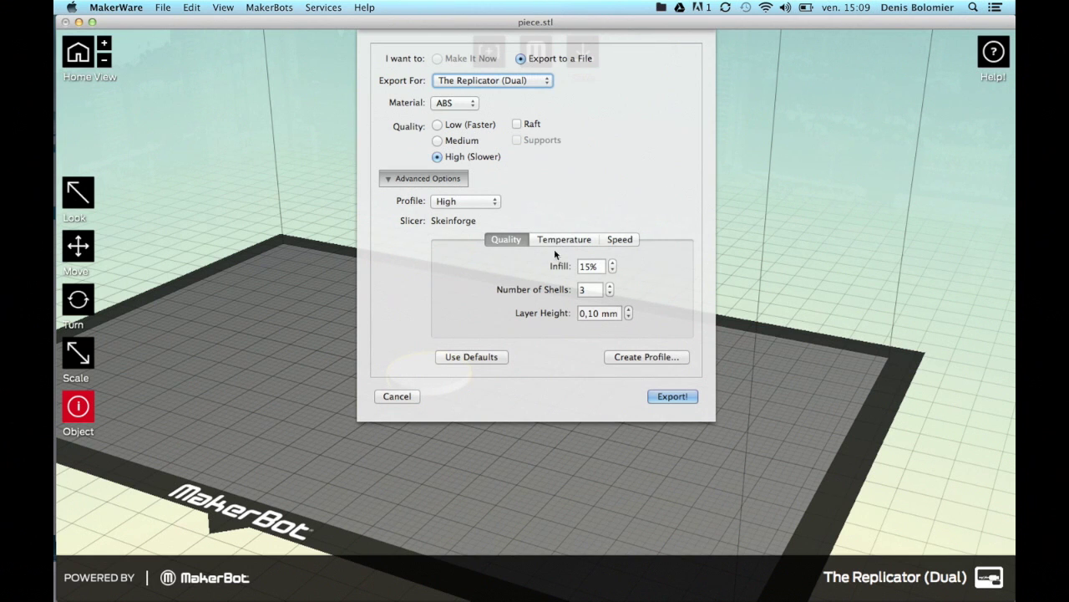
pyautogui.moveTo(546, 24); pyautogui.dragTo(675, 47)
pyautogui.doubleClick(675, 46)
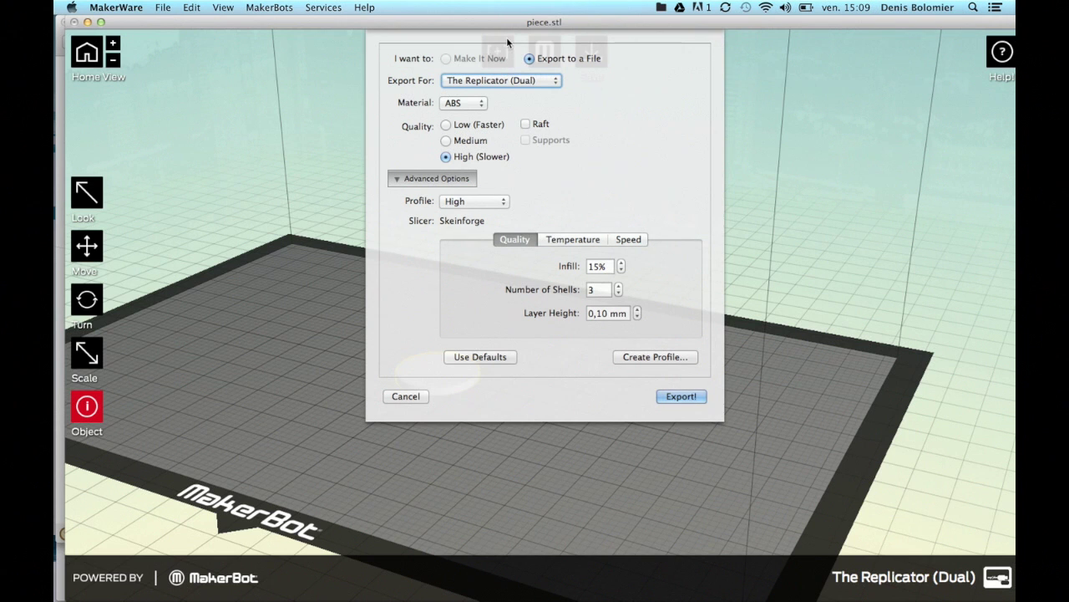
pyautogui.moveTo(493, 25); pyautogui.dragTo(485, 21)
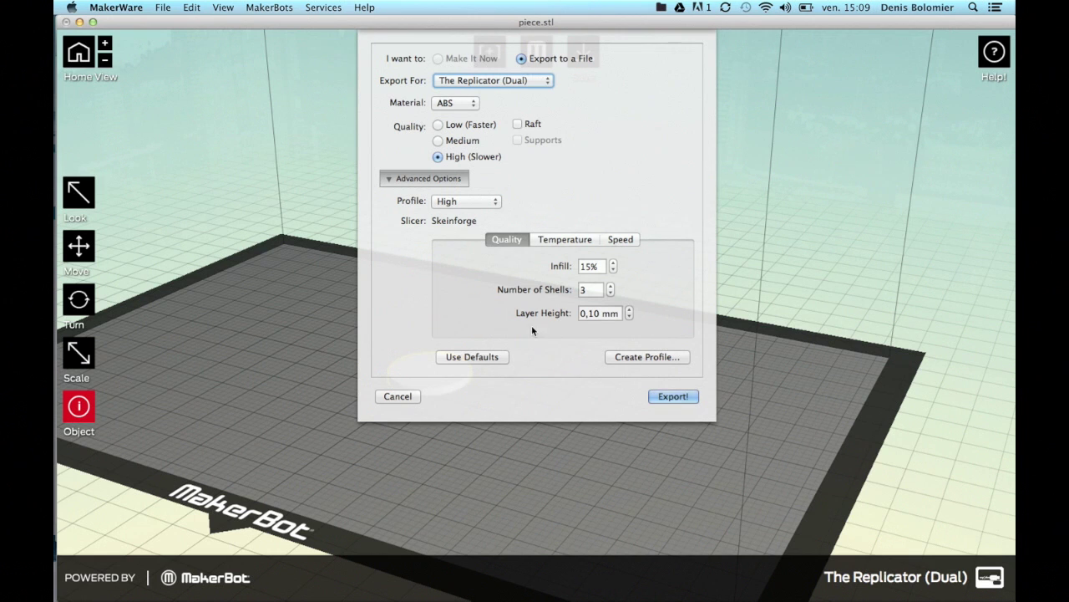
# Step: Set the number of shells to 2 and the extruder temperature to 220 °C
pyautogui.doubleClick(594, 289)
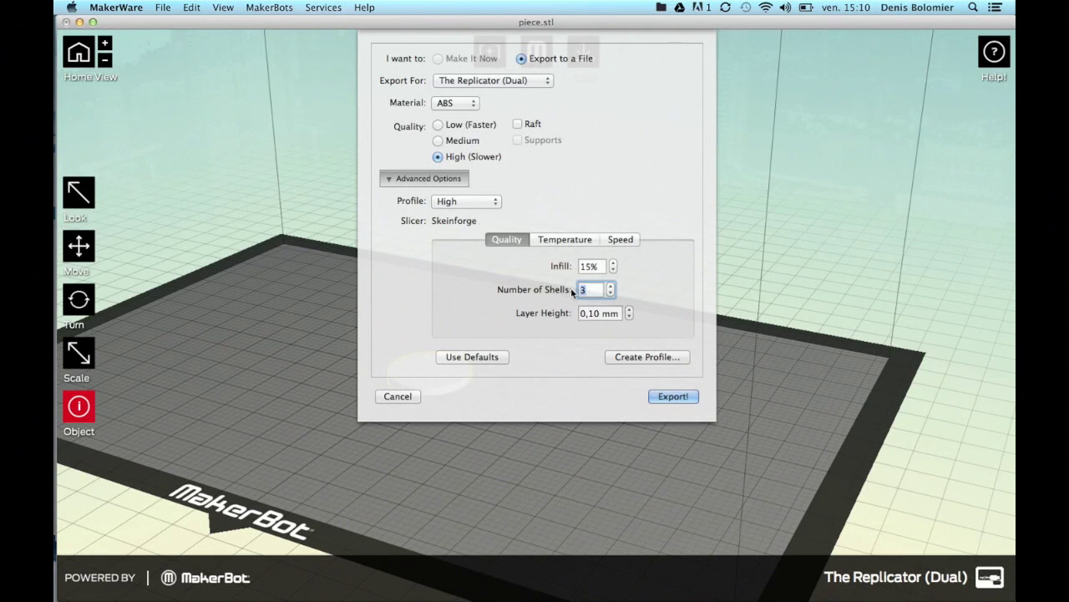
pyautogui.write('2')
pyautogui.click(559, 242)
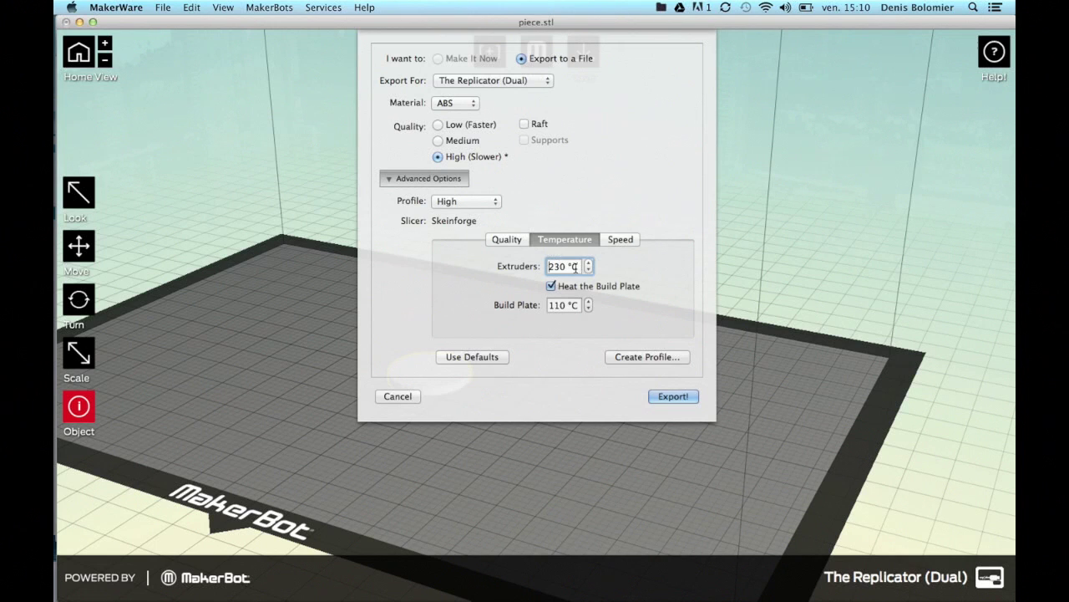
pyautogui.moveTo(569, 267); pyautogui.dragTo(545, 265)
pyautogui.click(568, 268)
pyautogui.press('BackSpace')
pyautogui.write('2')
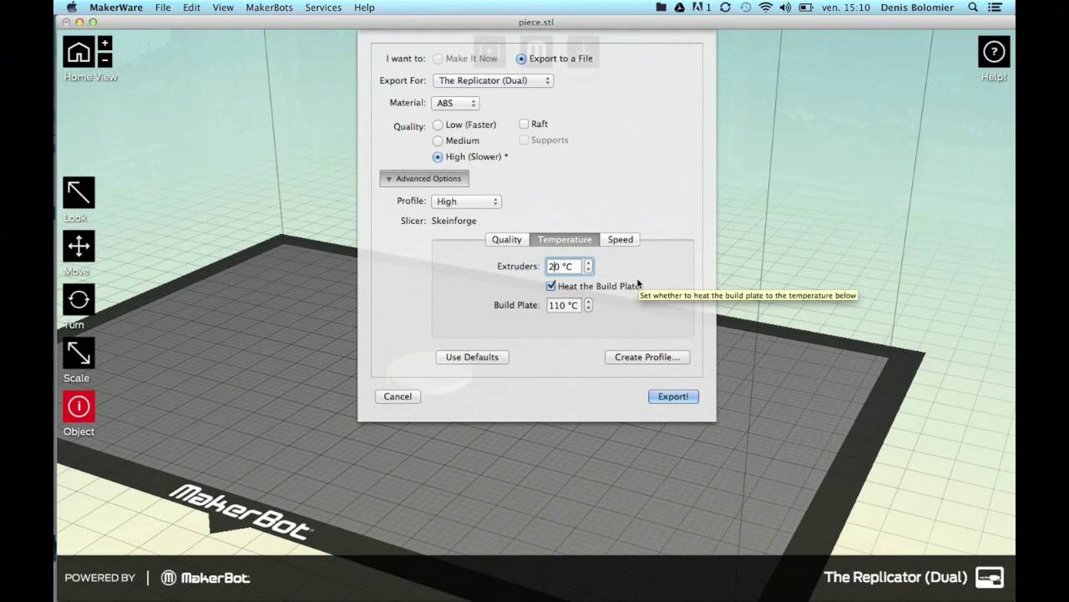
# Step: Set the build plate temperature to 118 °C and review the speed, temperature and quality settings
pyautogui.click(571, 307)
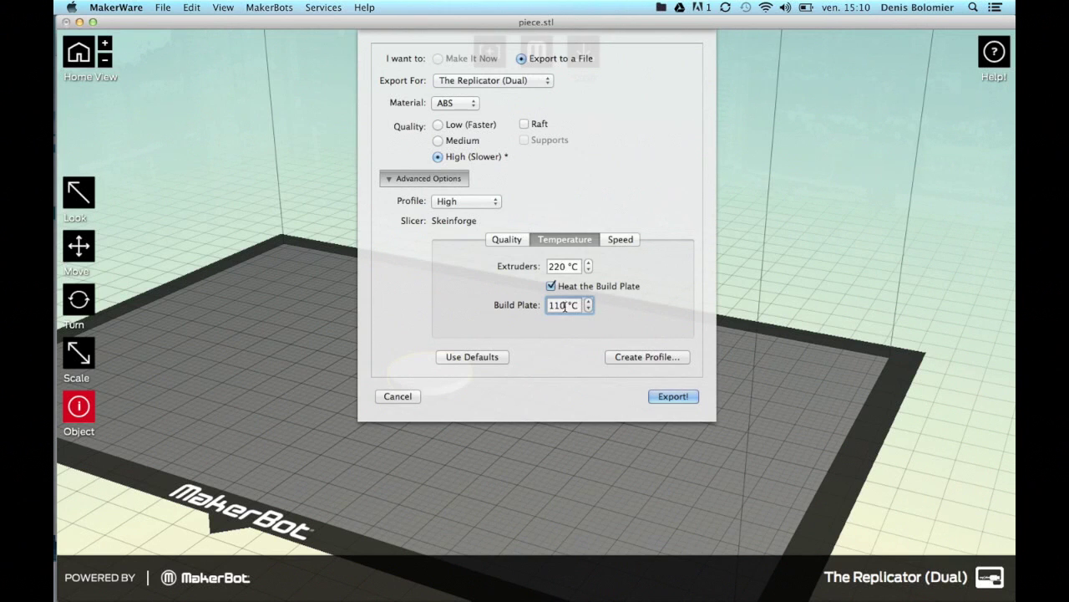
pyautogui.press('BackSpace')
pyautogui.write('8')
pyautogui.click(560, 267)
pyautogui.click(564, 306)
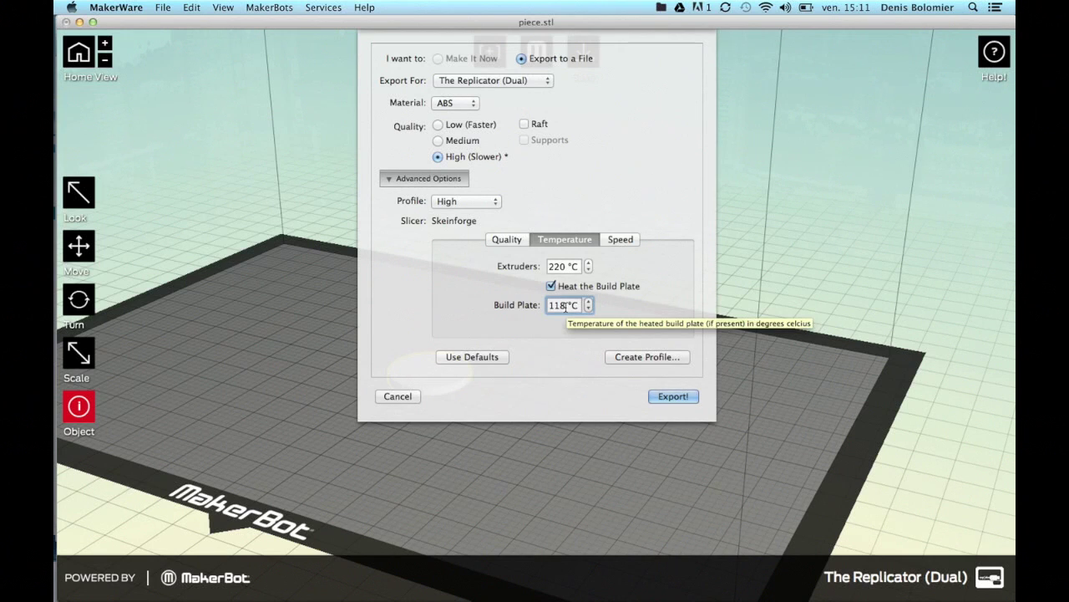
pyautogui.click(619, 240)
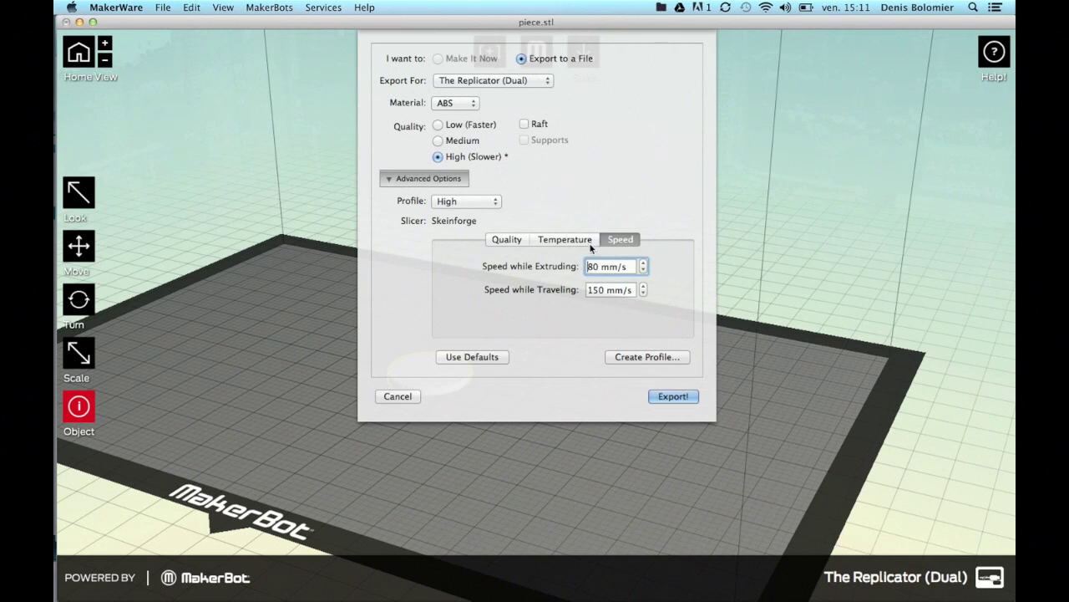
pyautogui.click(592, 240)
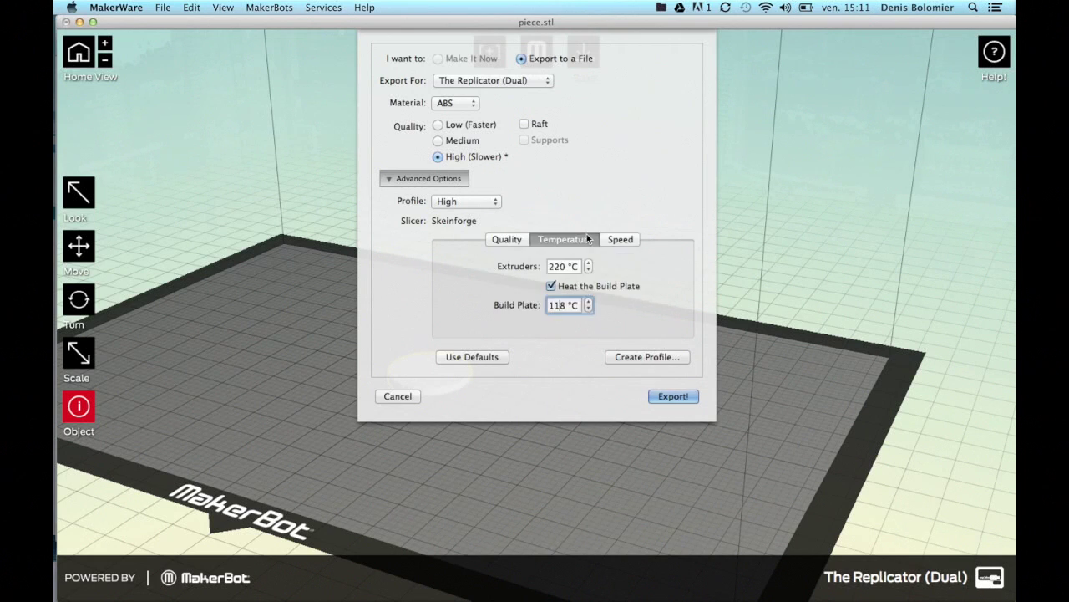
pyautogui.click(514, 241)
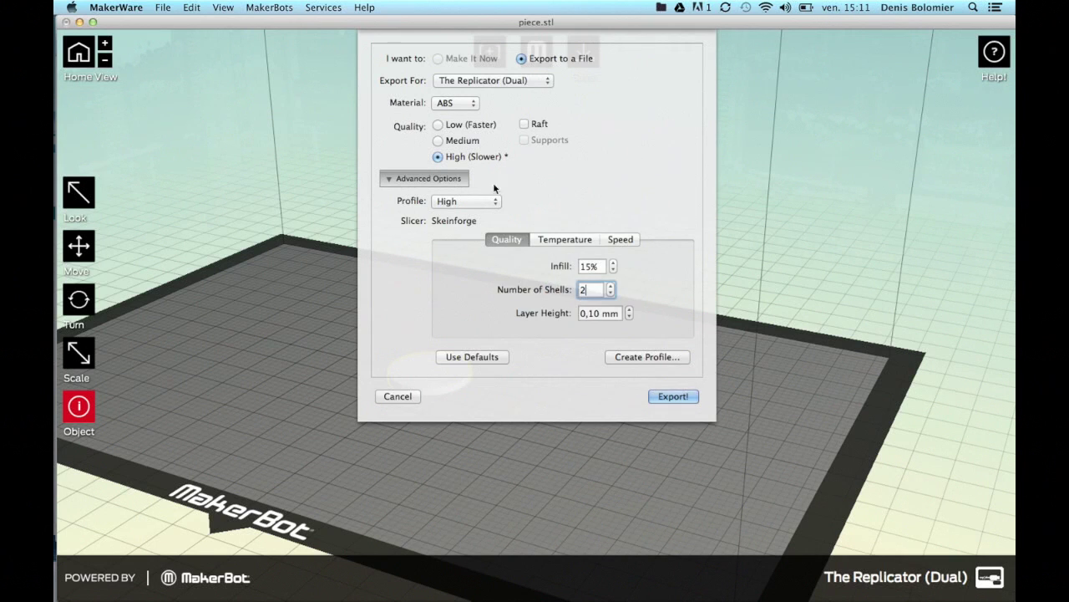
# Step: Export the print file as piece in the Bureau folder, using the X3G type for firmware 7.0 or later
pyautogui.click(673, 397)
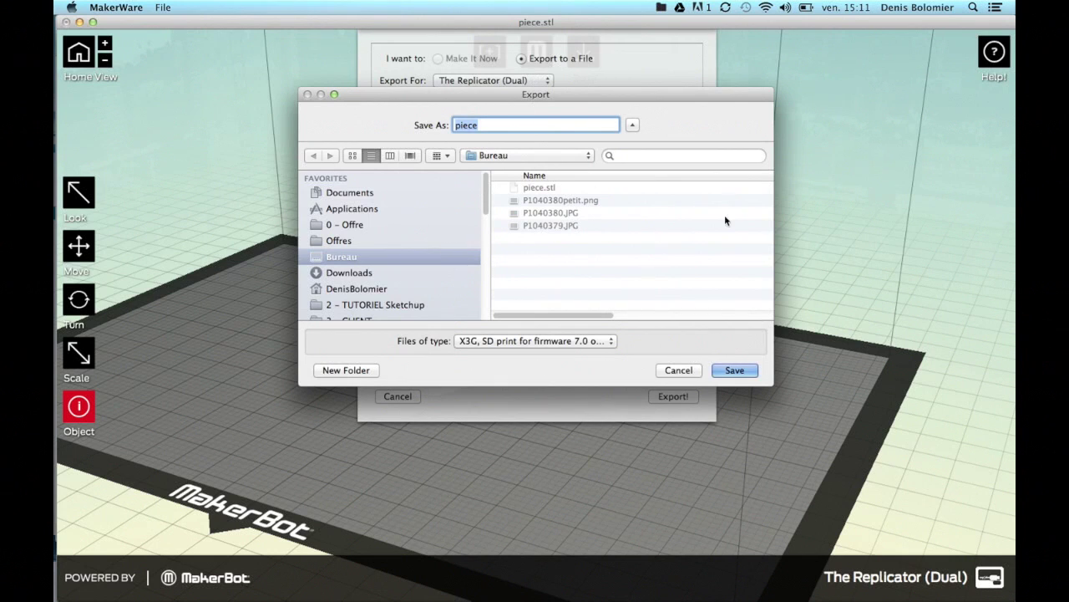
pyautogui.click(543, 125)
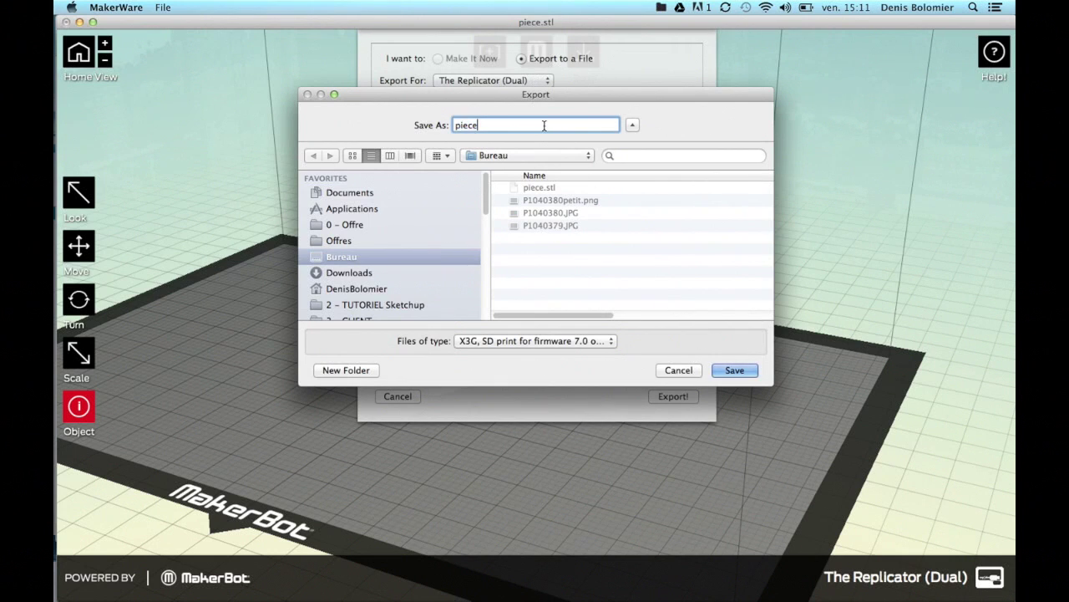
pyautogui.click(516, 346)
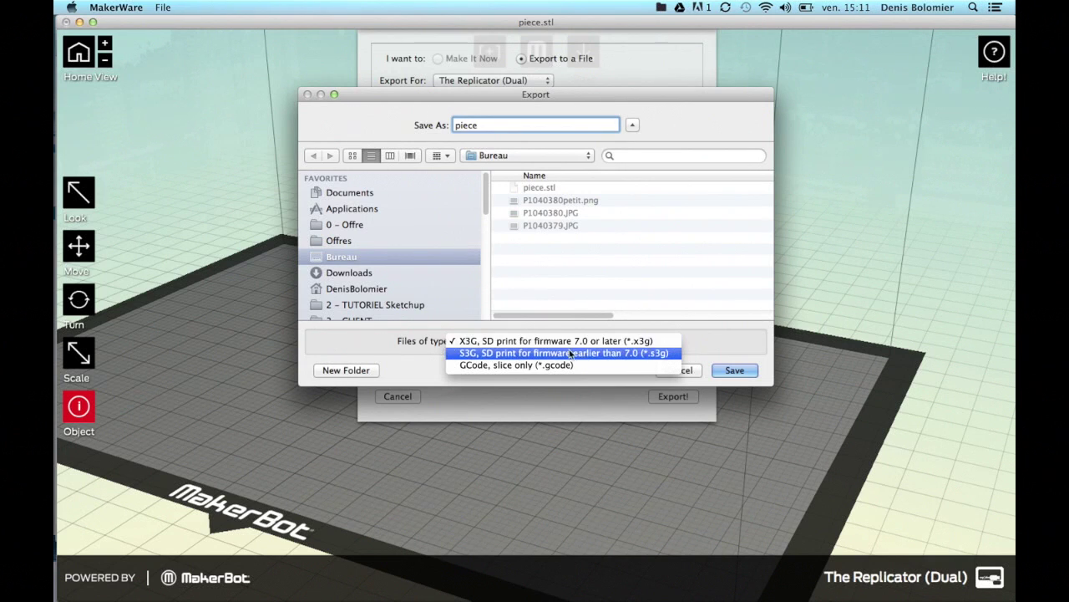
pyautogui.click(497, 344)
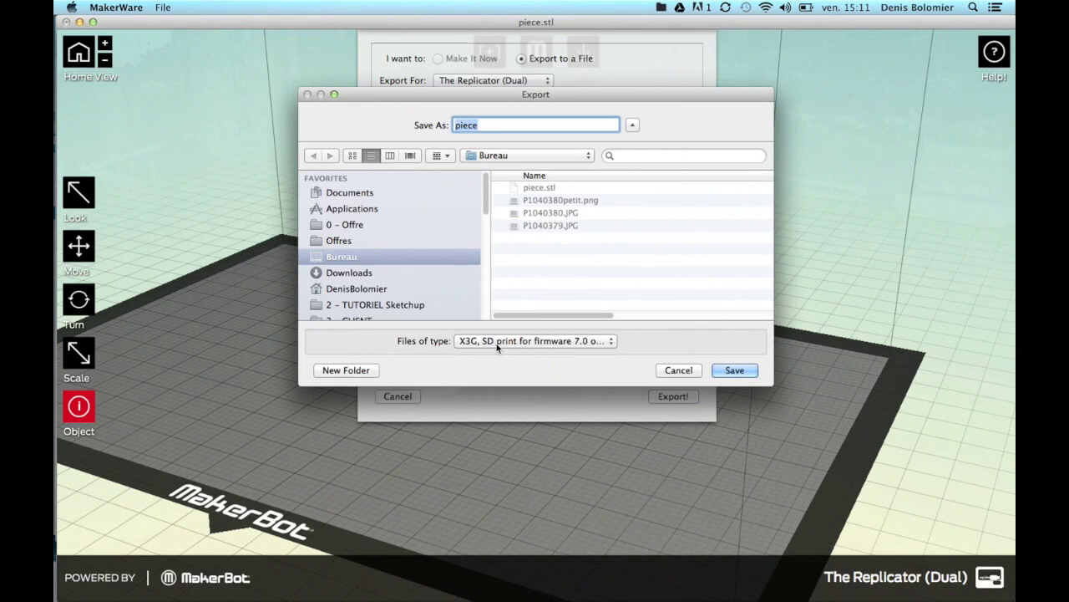
pyautogui.click(497, 344)
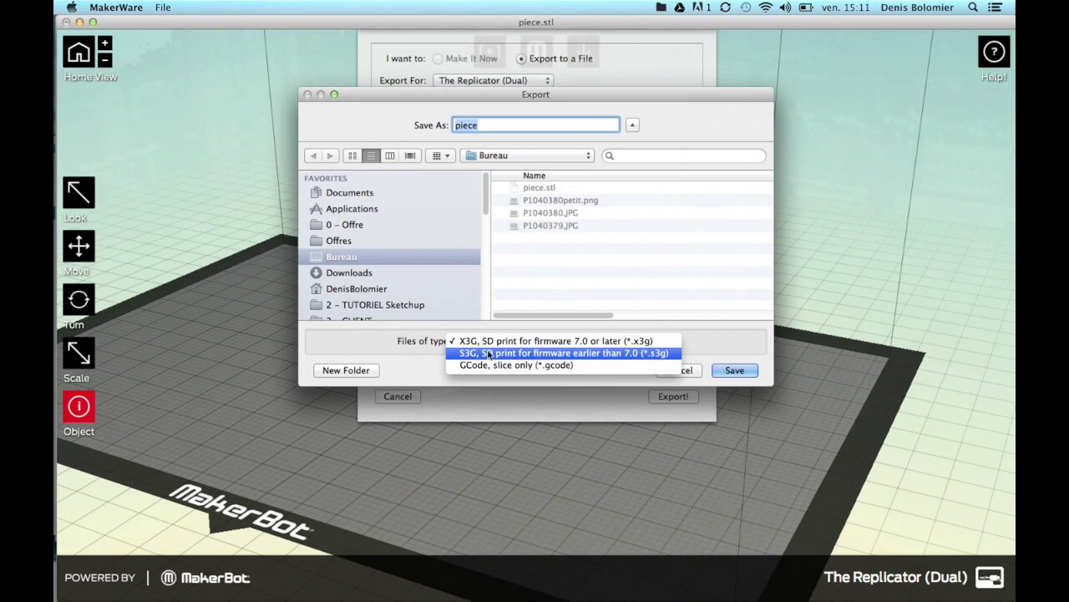
pyautogui.click(501, 341)
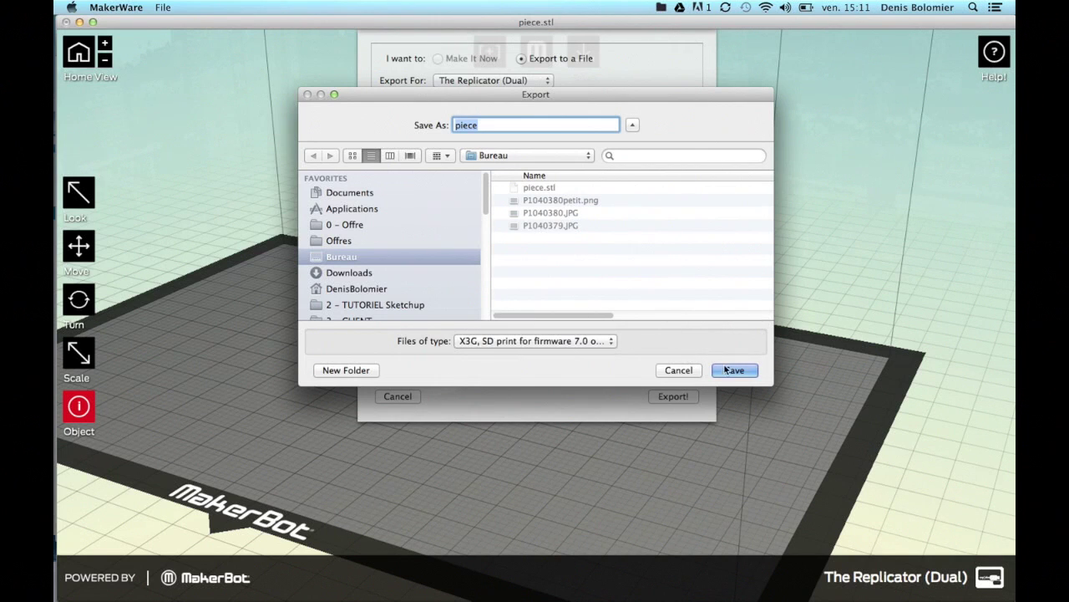
pyautogui.click(730, 369)
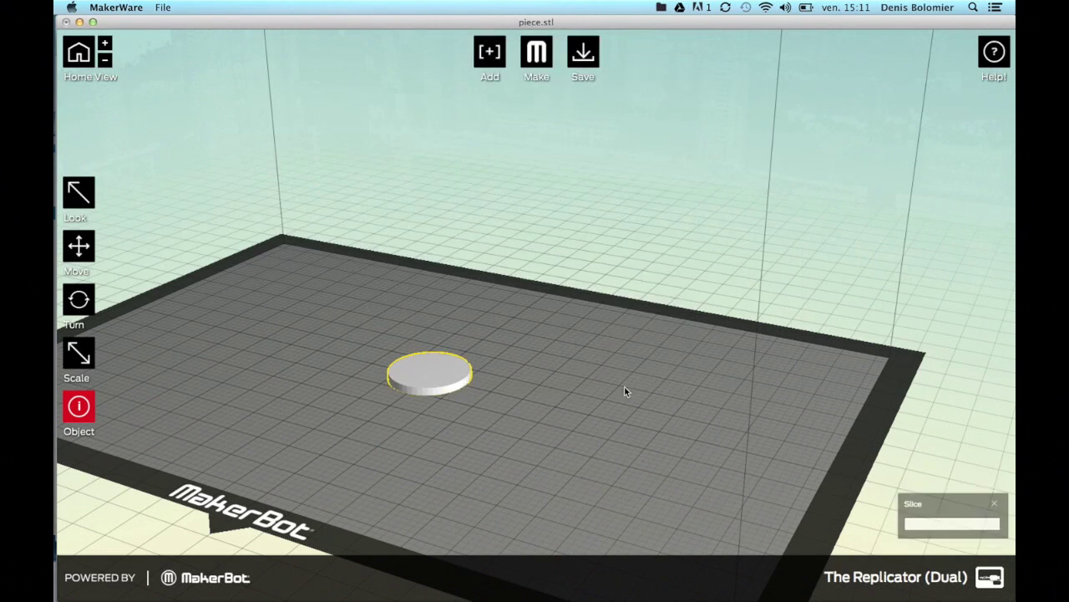